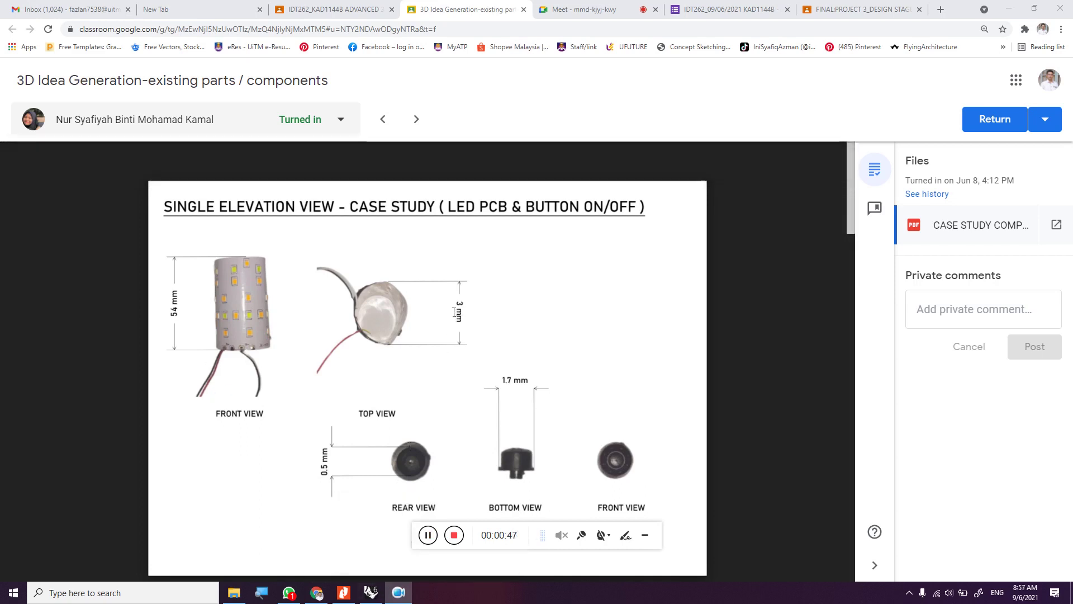
# Step: Switch to Rhinoceros and draw a circle 30 mm in diameter in the Top view, below the existing parts
pyautogui.click(371, 593)
pyautogui.scroll(-5, 339, 241)
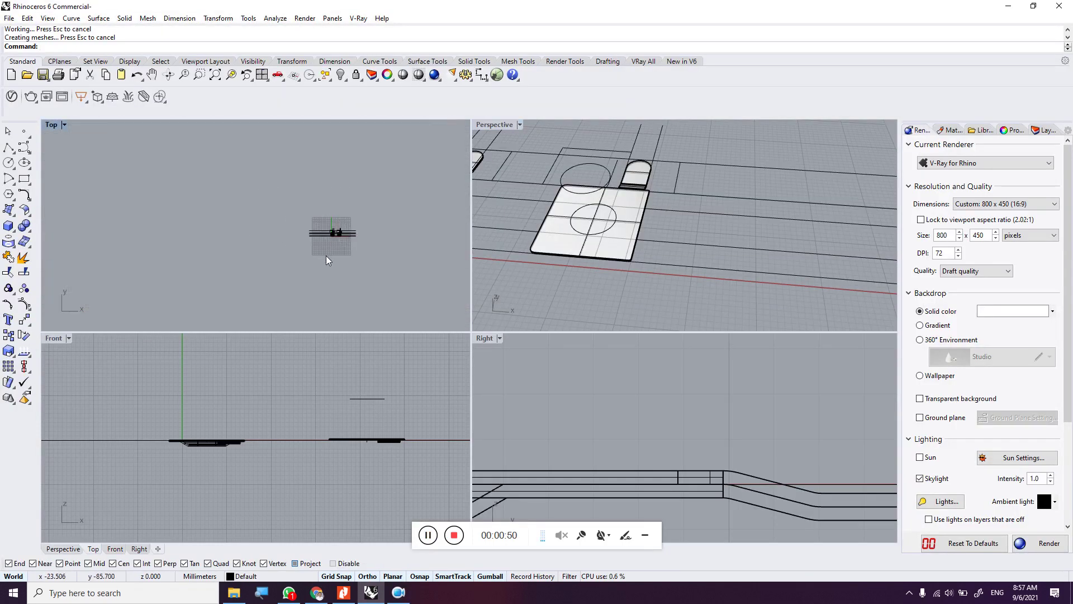
pyautogui.scroll(3, 365, 227)
pyautogui.click(8, 162)
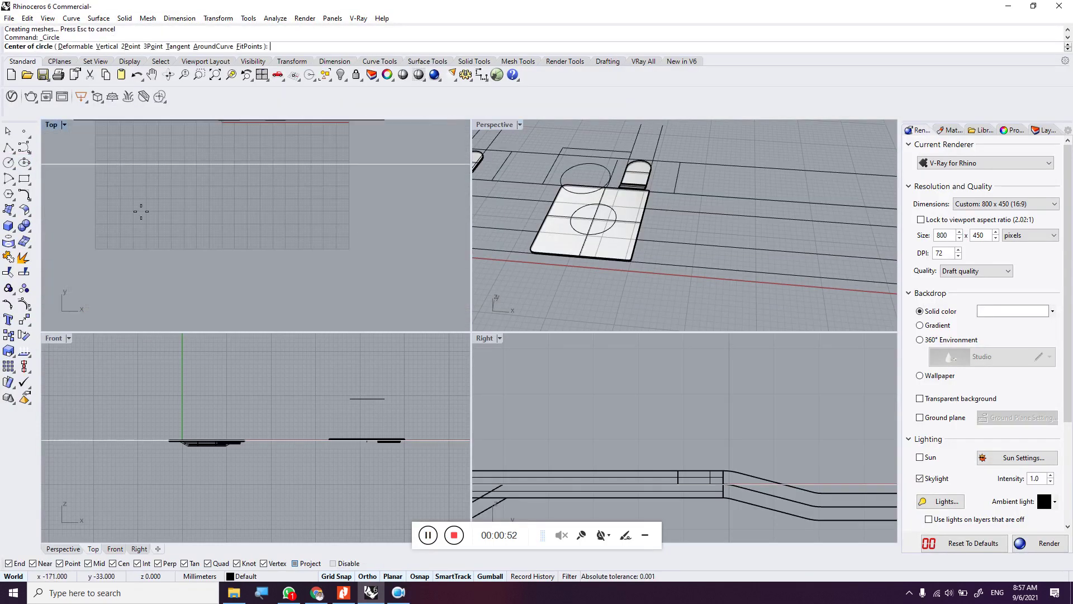
pyautogui.click(215, 207)
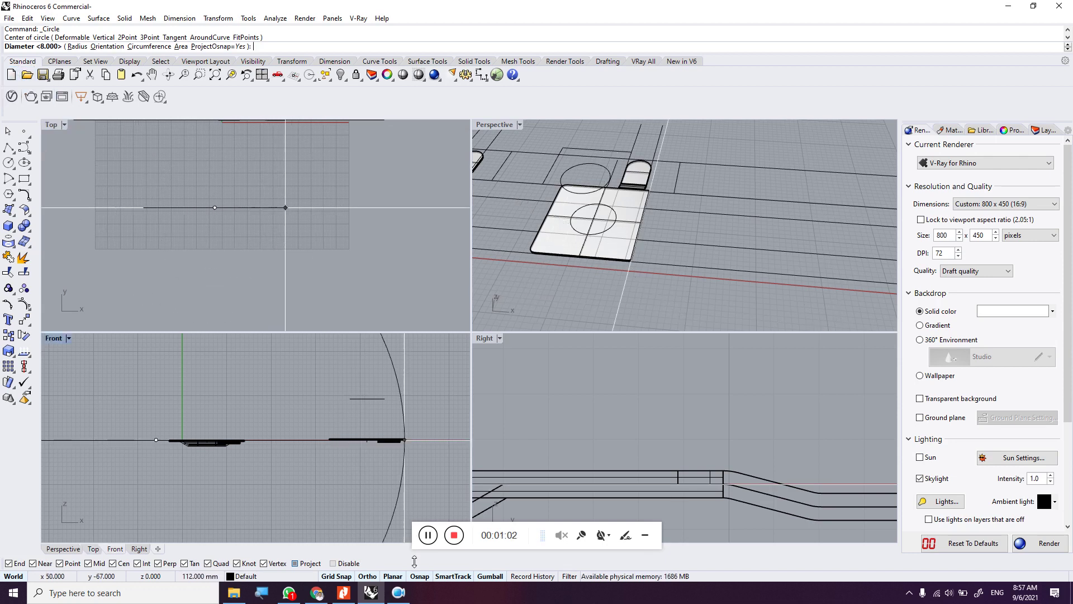
pyautogui.click(322, 595)
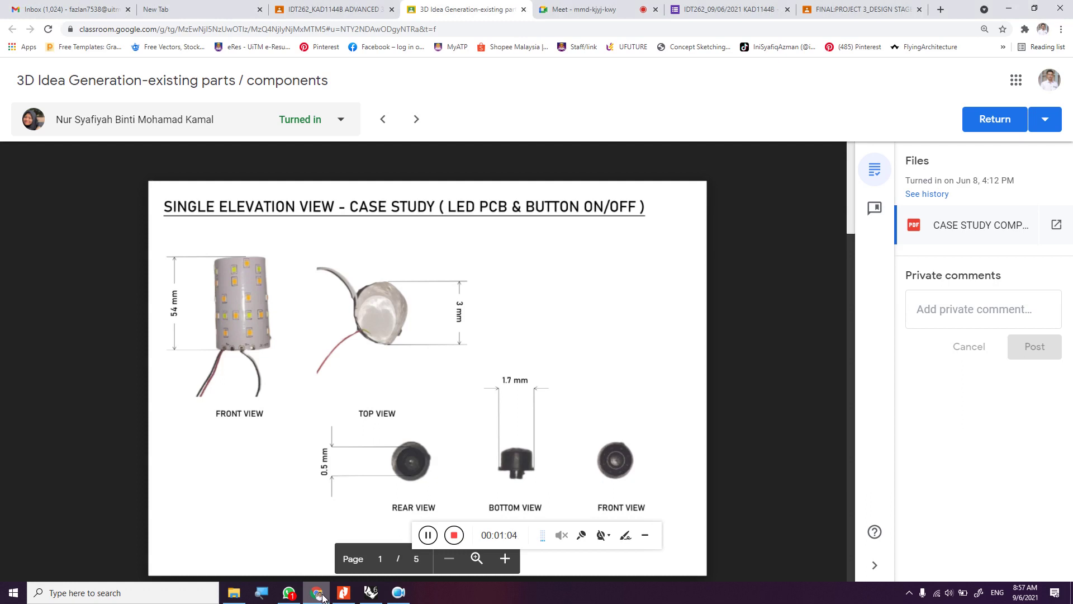
pyautogui.click(323, 596)
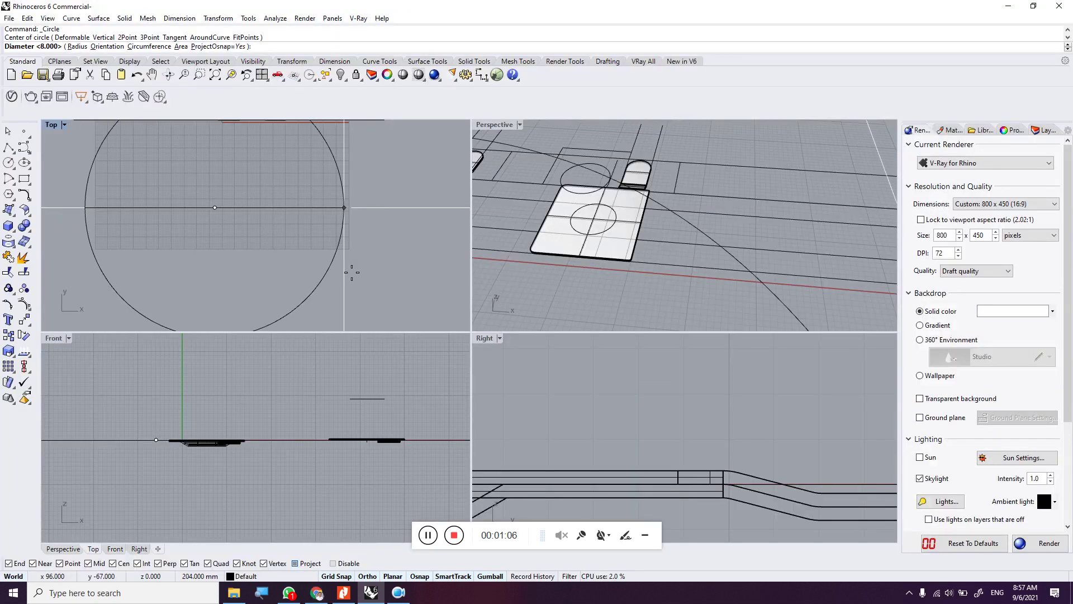
pyautogui.write('30')
pyautogui.press('Return')
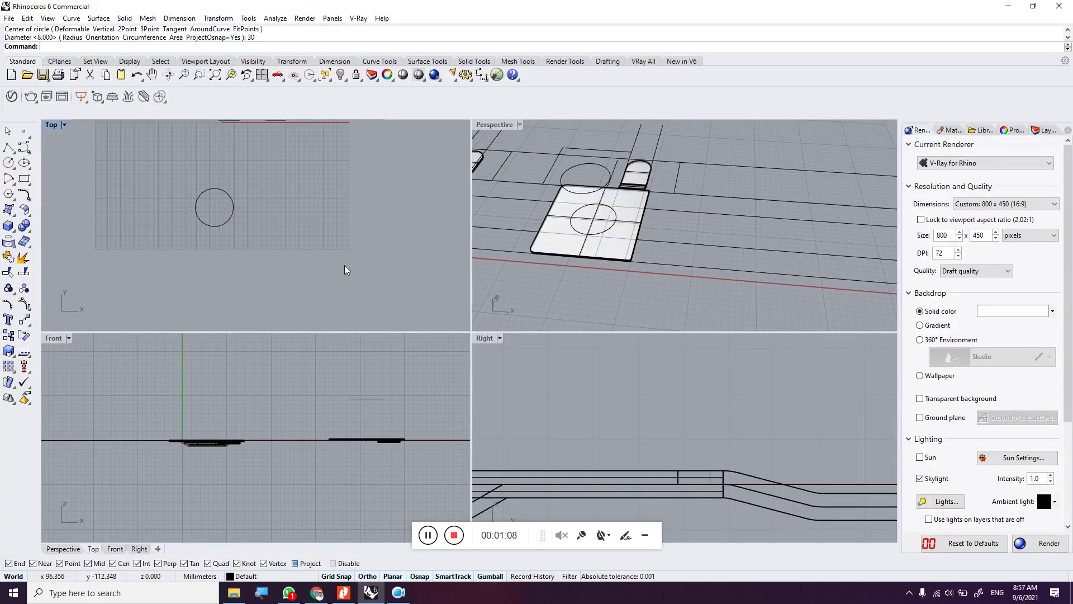
# Step: Copy the 30 mm circle 54 mm vertically upward in the Front view
pyautogui.click(232, 212)
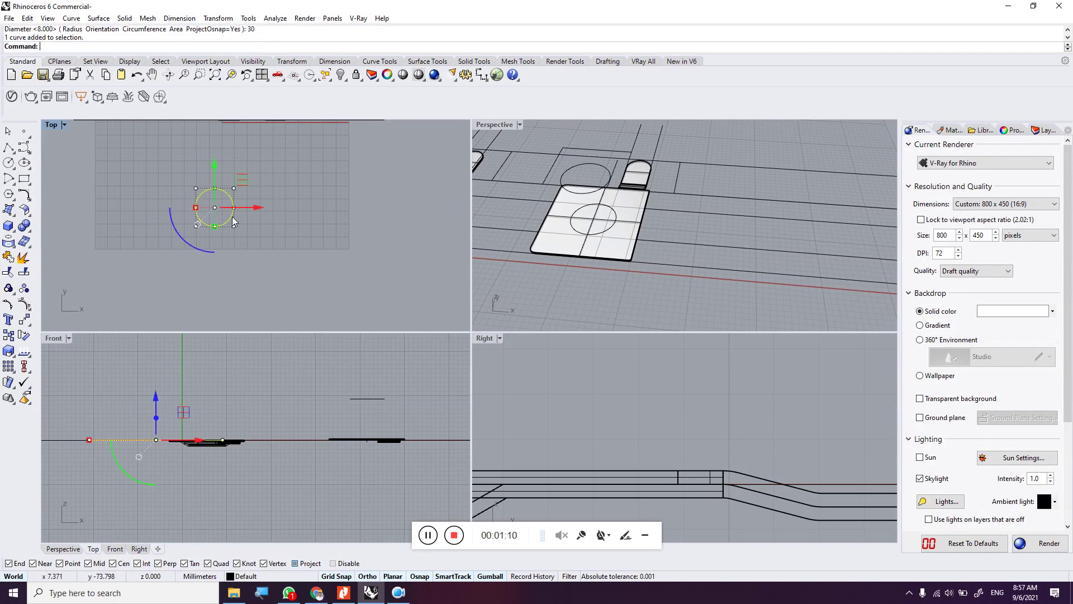
pyautogui.click(8, 335)
pyautogui.scroll(-5, 218, 465)
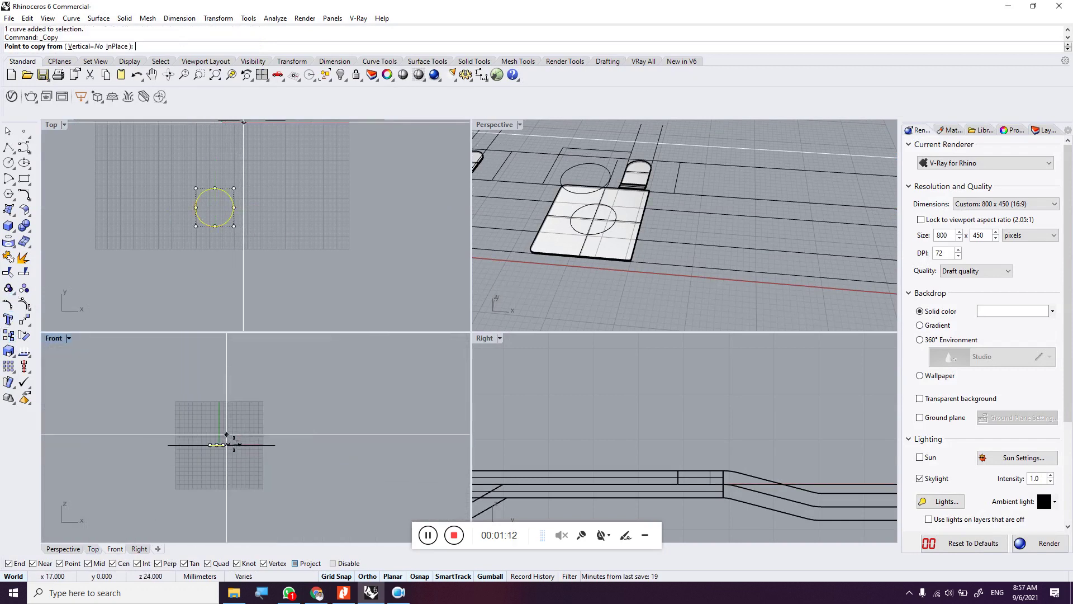
pyautogui.click(216, 466)
pyautogui.write('54')
pyautogui.press('Return')
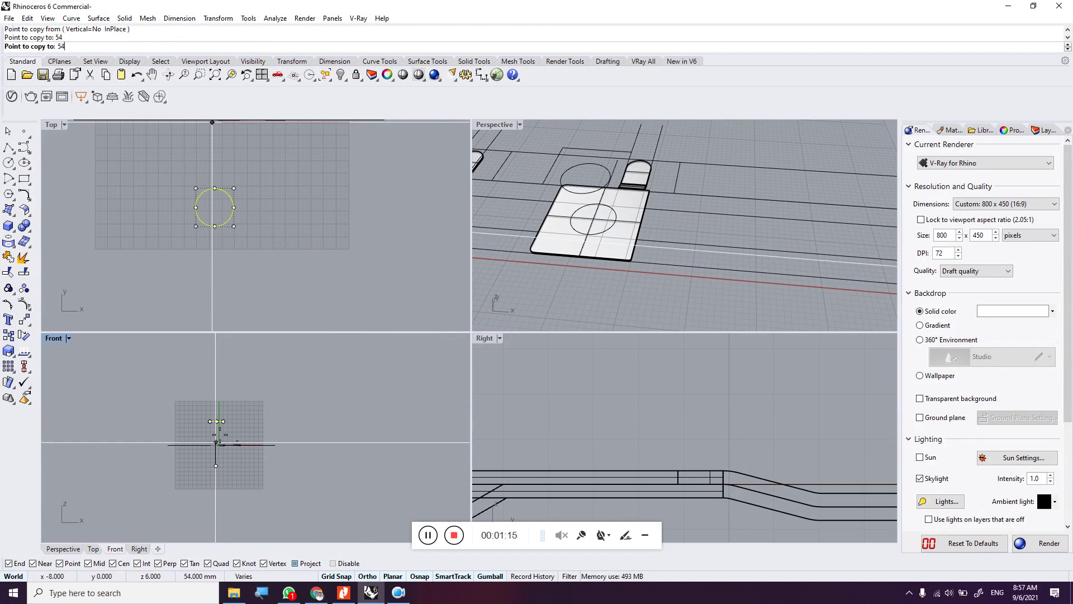
pyautogui.click(216, 442)
pyautogui.press('Return')
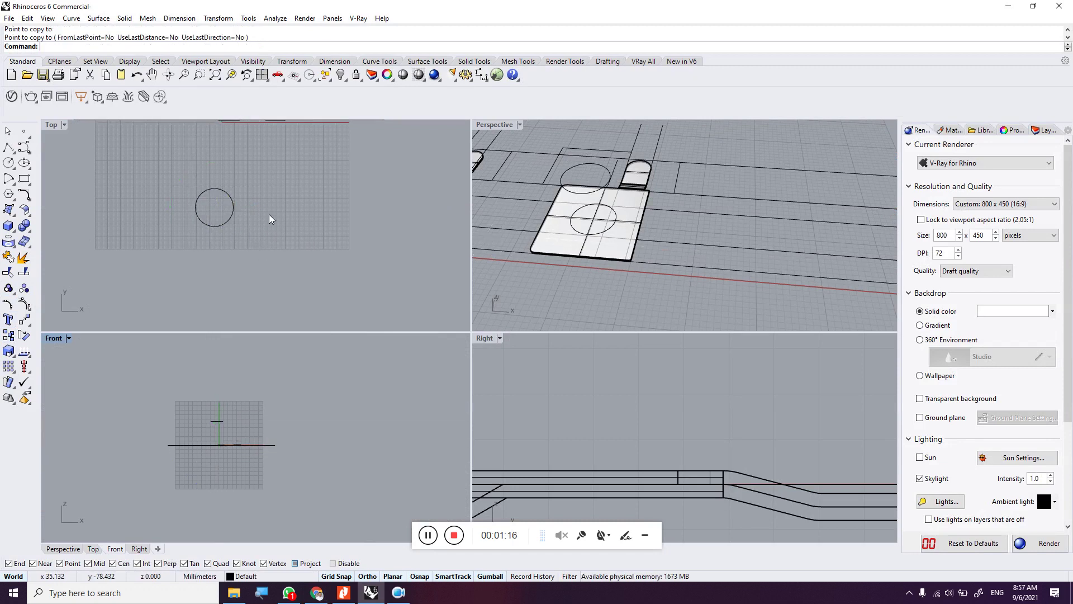
# Step: Hide all objects except the two new 30 mm circles
pyautogui.hotkey('ctrl', 'a')
pyautogui.keyDown('ctrl'); pyautogui.moveTo(277, 167); pyautogui.dragTo(200, 243); pyautogui.keyUp('ctrl')
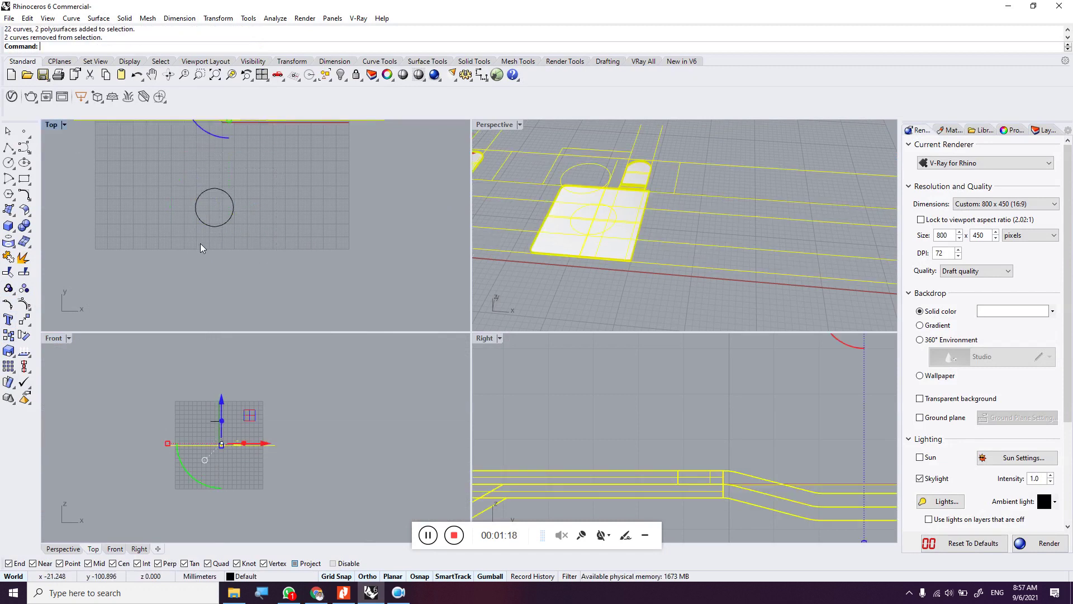
pyautogui.click(340, 74)
pyautogui.click(215, 74)
pyautogui.rightClick(553, 218)
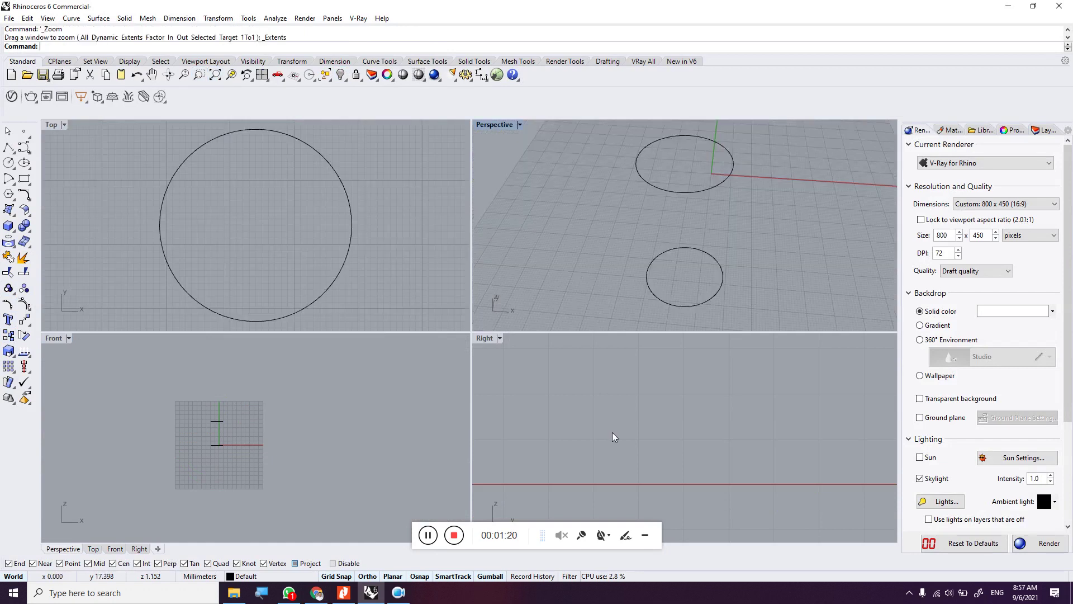
pyautogui.rightClick(612, 431)
pyautogui.rightClick(352, 383)
pyautogui.moveTo(730, 240); pyautogui.dragTo(673, 203, button='right')
pyautogui.click(317, 592)
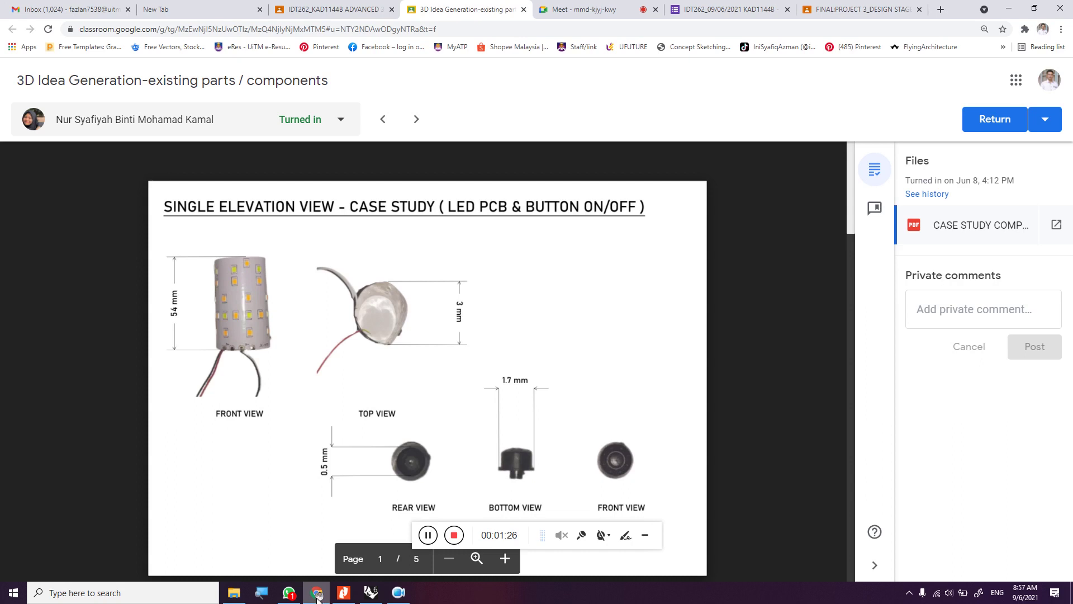
pyautogui.click(317, 594)
pyautogui.click(350, 195)
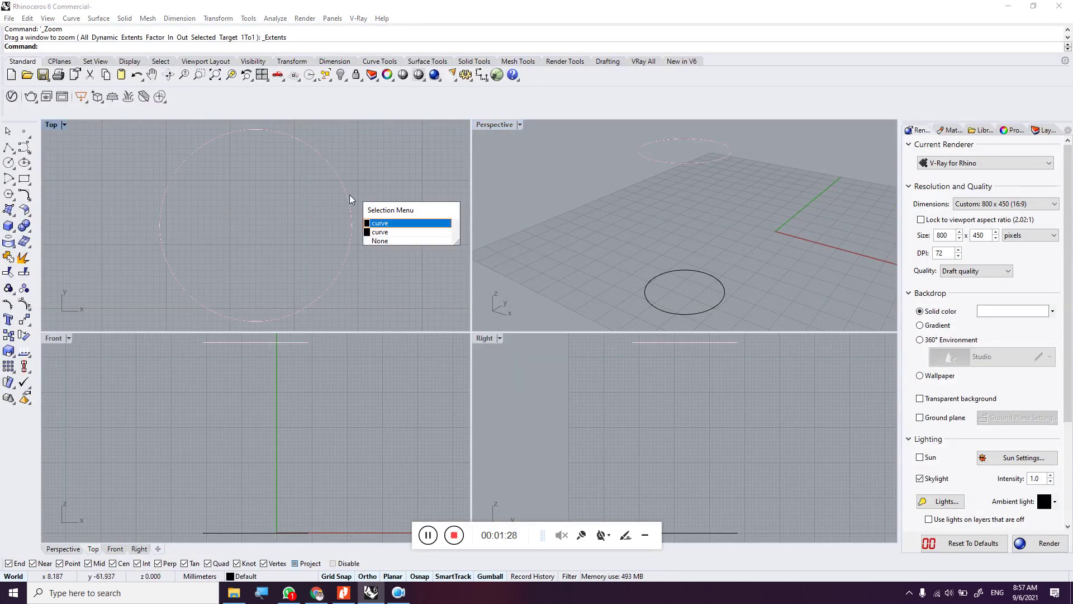
pyautogui.click(635, 209)
pyautogui.click(701, 270)
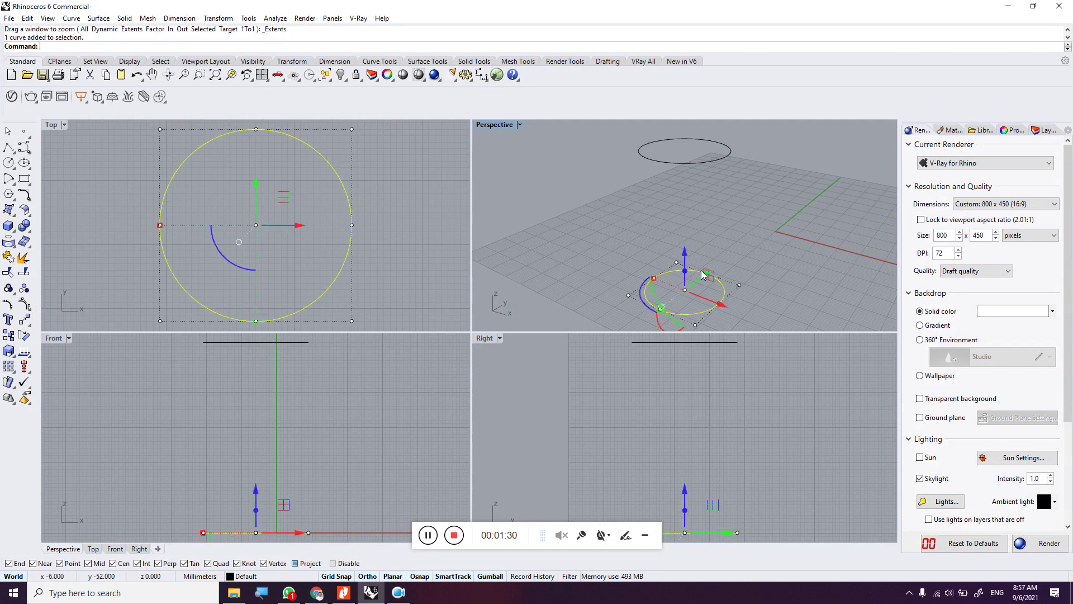
pyautogui.click(8, 335)
pyautogui.click(100, 405)
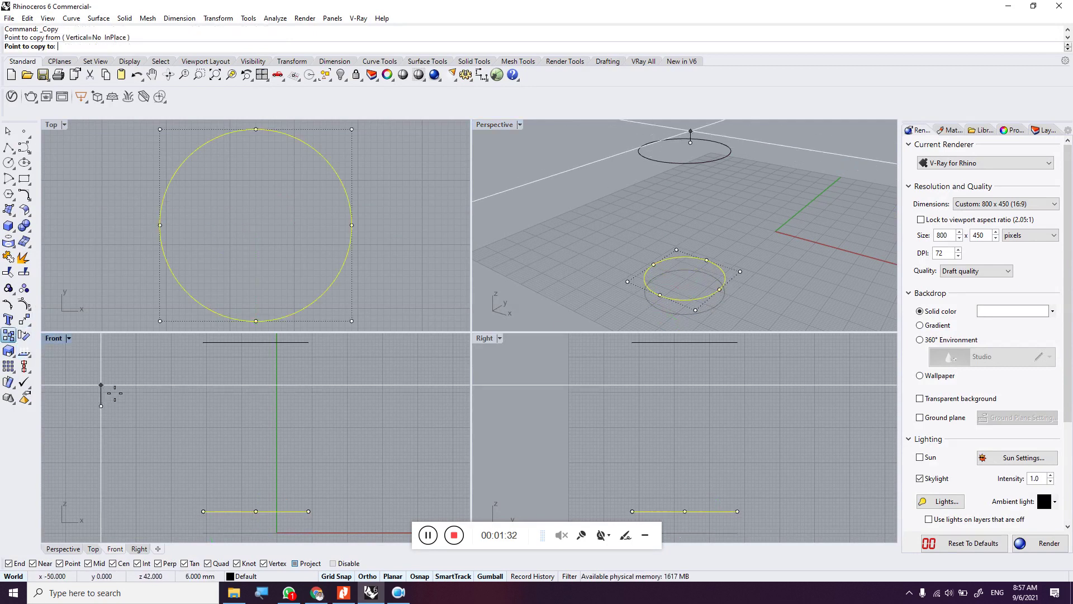
pyautogui.write('30')
pyautogui.press('Return')
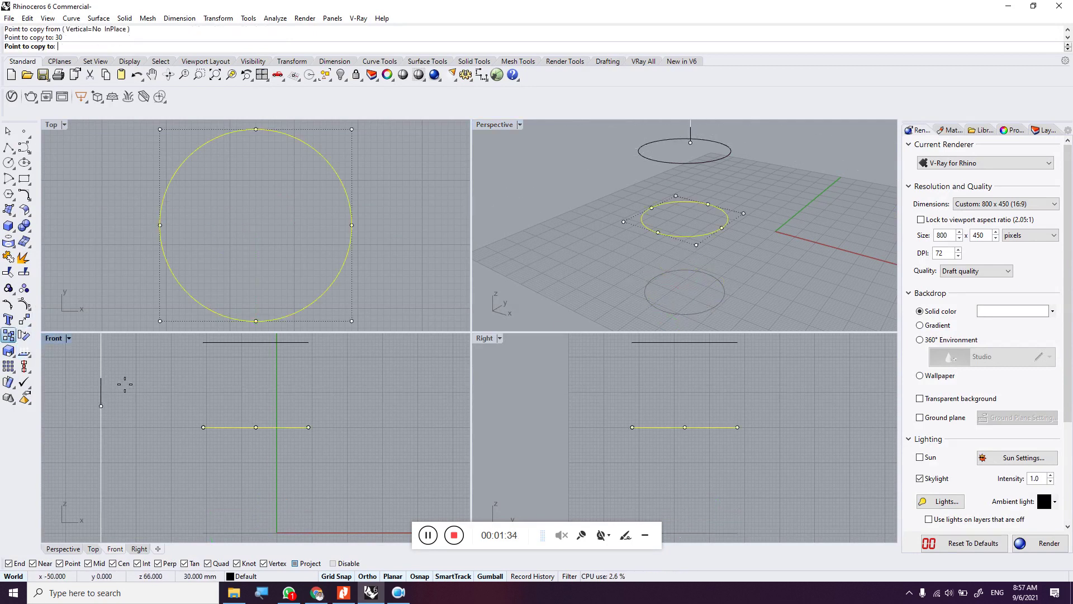
pyautogui.press('Escape')
pyautogui.rightClick(232, 473)
pyautogui.click(226, 470)
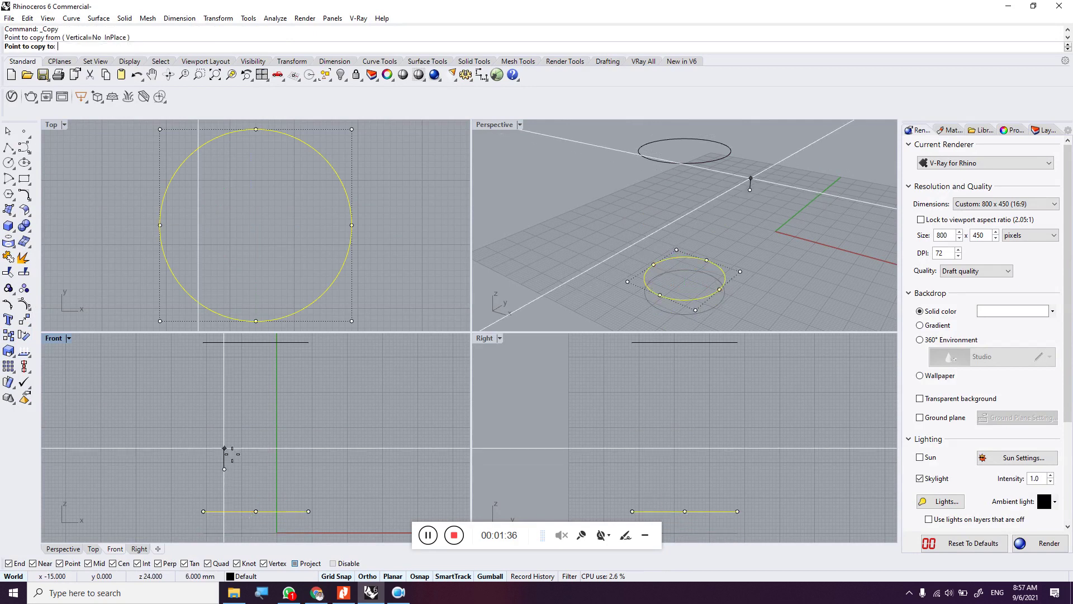
pyautogui.write('54')
pyautogui.press('Return')
pyautogui.press('Return')
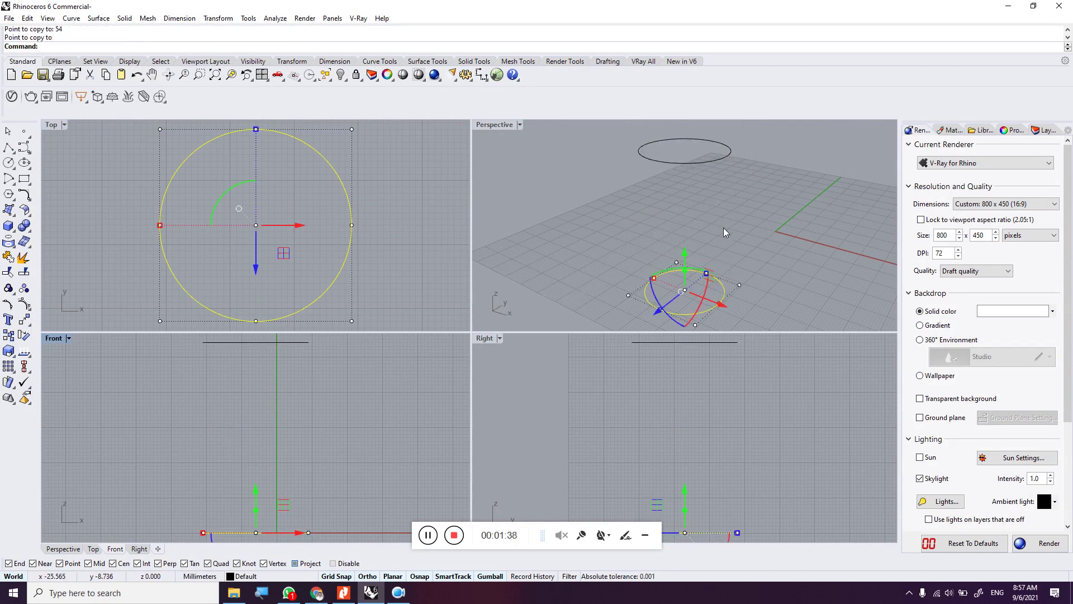
# Step: Extrude the lower circle in one direction only, as an open surface without caps, up to the height of the upper circle
pyautogui.click(724, 229)
pyautogui.moveTo(686, 198); pyautogui.dragTo(676, 222, button='right')
pyautogui.click(679, 258)
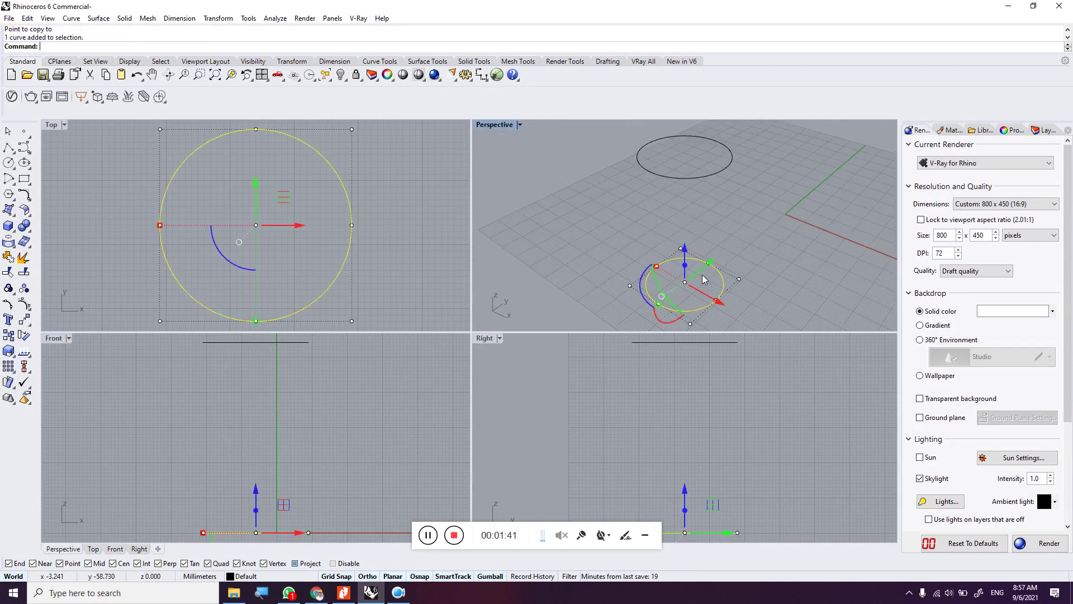
pyautogui.click(10, 239)
pyautogui.click(57, 263)
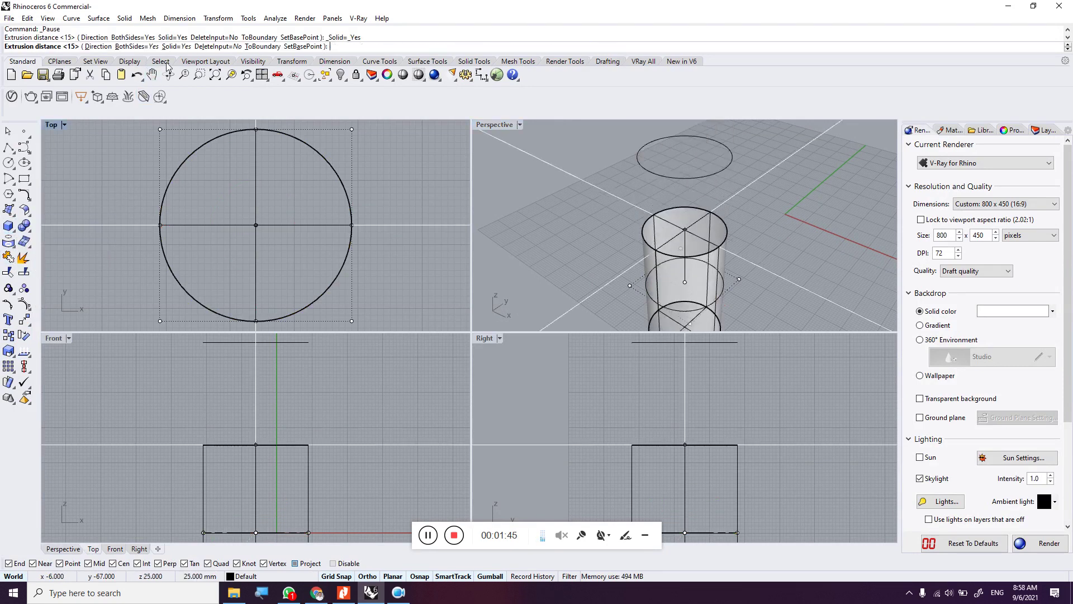
pyautogui.click(174, 46)
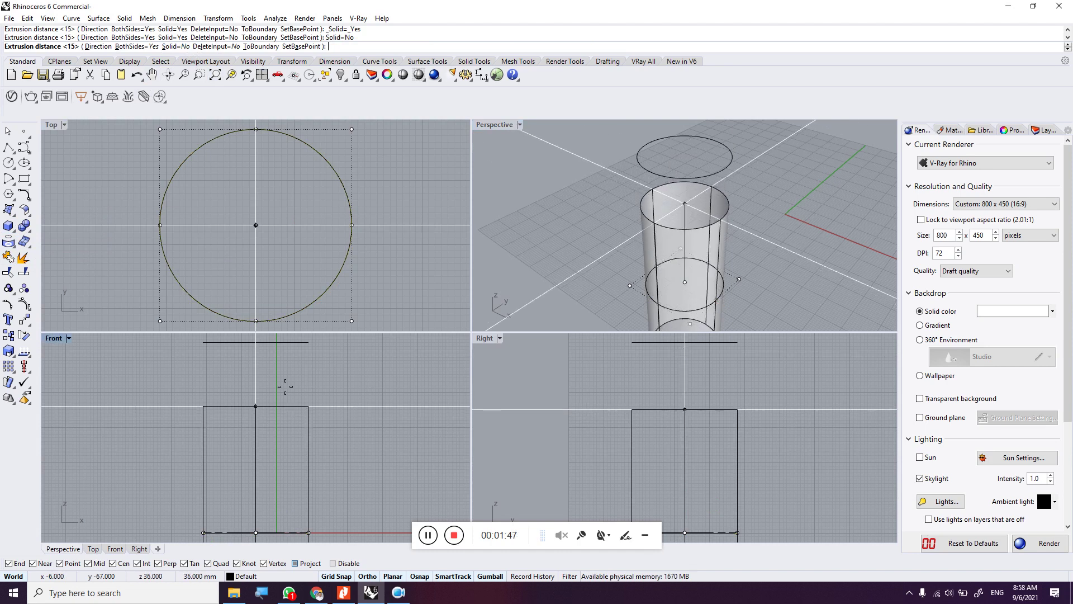
pyautogui.click(131, 46)
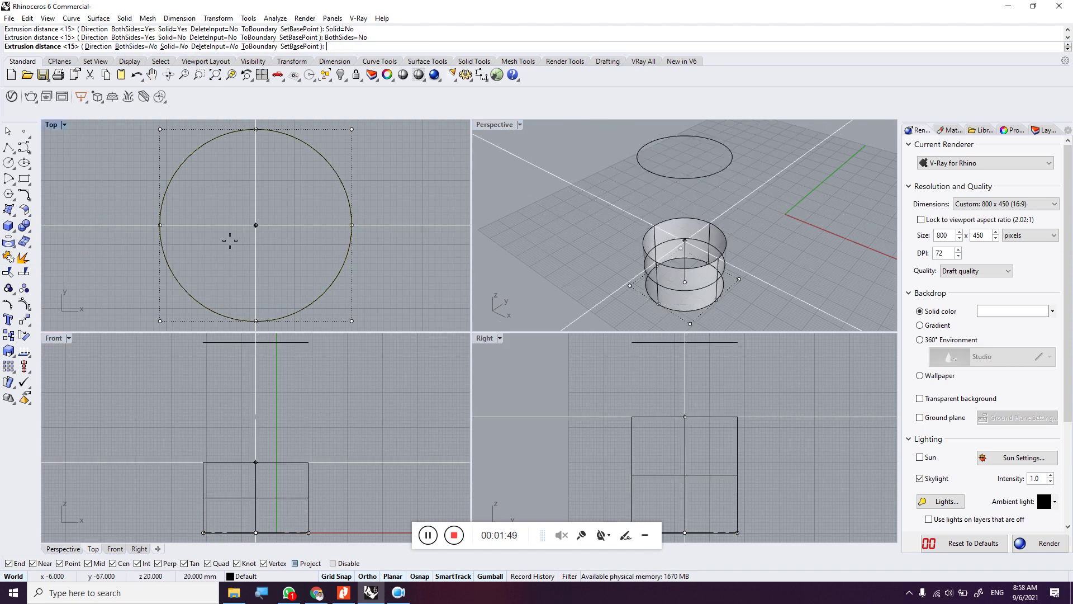
pyautogui.click(305, 350)
# Step: Inspect the open cylinder from several angles in a maximized Perspective view
pyautogui.moveTo(691, 222); pyautogui.dragTo(674, 270, button='right')
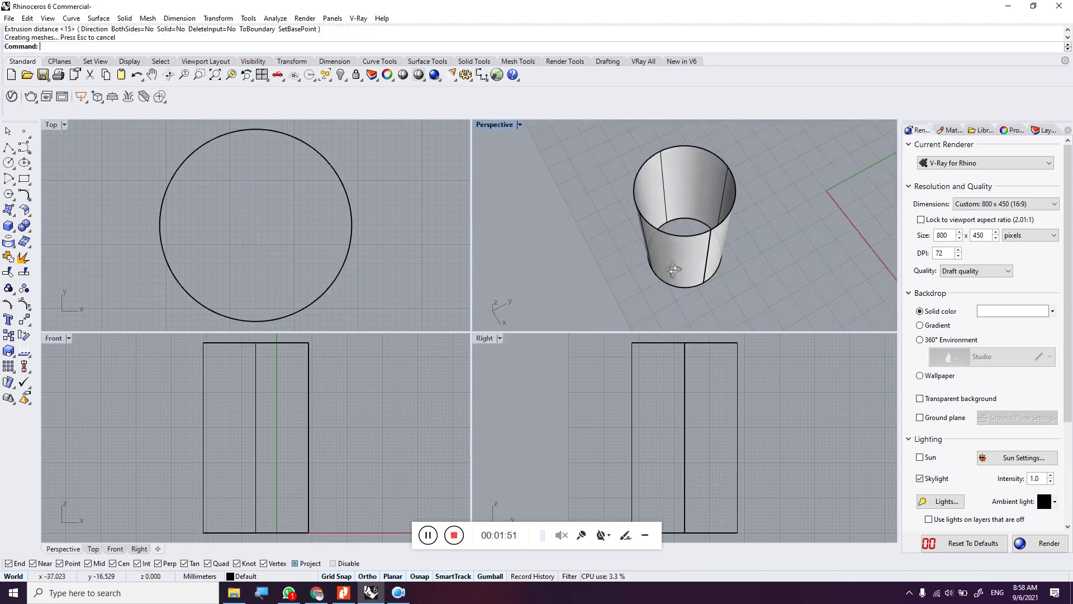
pyautogui.scroll(3, 706, 219)
pyautogui.click(693, 247)
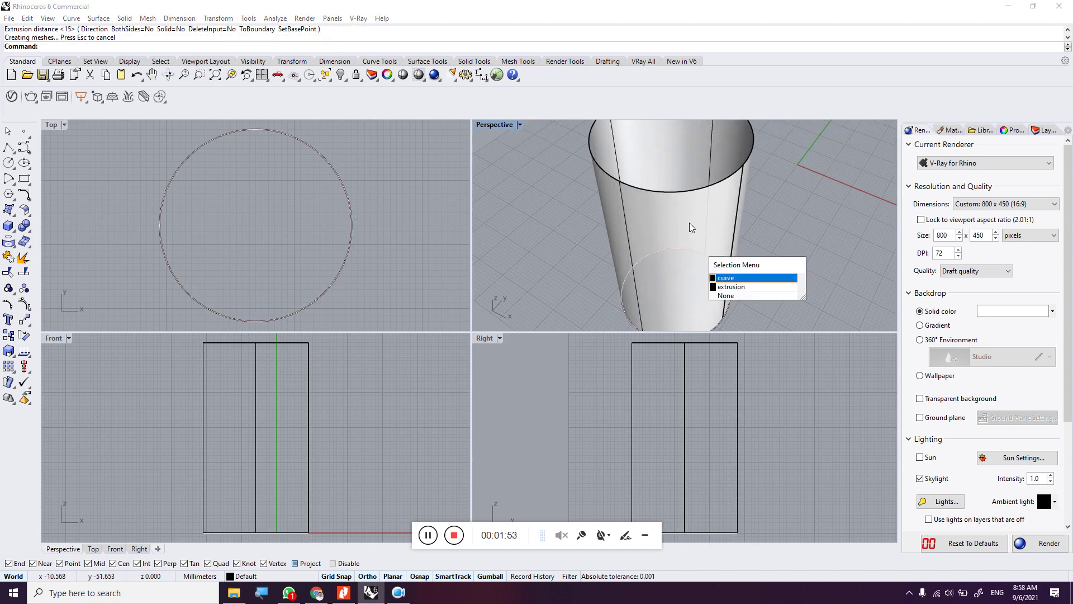
pyautogui.click(731, 286)
pyautogui.doubleClick(494, 124)
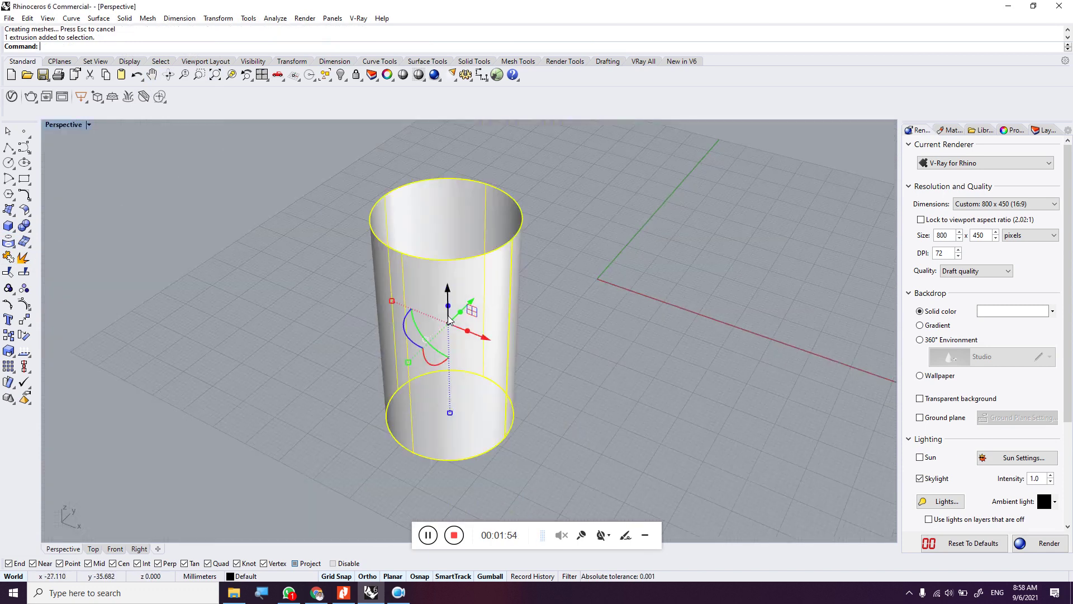
pyautogui.scroll(-2, 448, 316)
pyautogui.moveTo(447, 316); pyautogui.dragTo(465, 264, button='right')
pyautogui.click(535, 267)
pyautogui.moveTo(519, 307); pyautogui.dragTo(491, 324, button='right')
pyautogui.scroll(2, 504, 286)
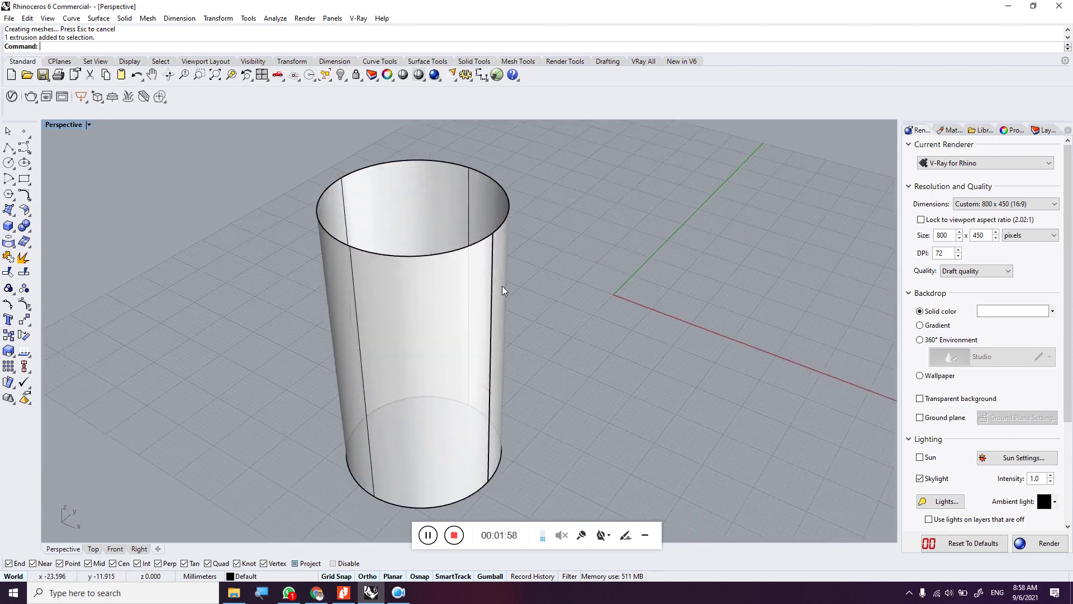
pyautogui.moveTo(371, 283); pyautogui.dragTo(386, 291, button='right')
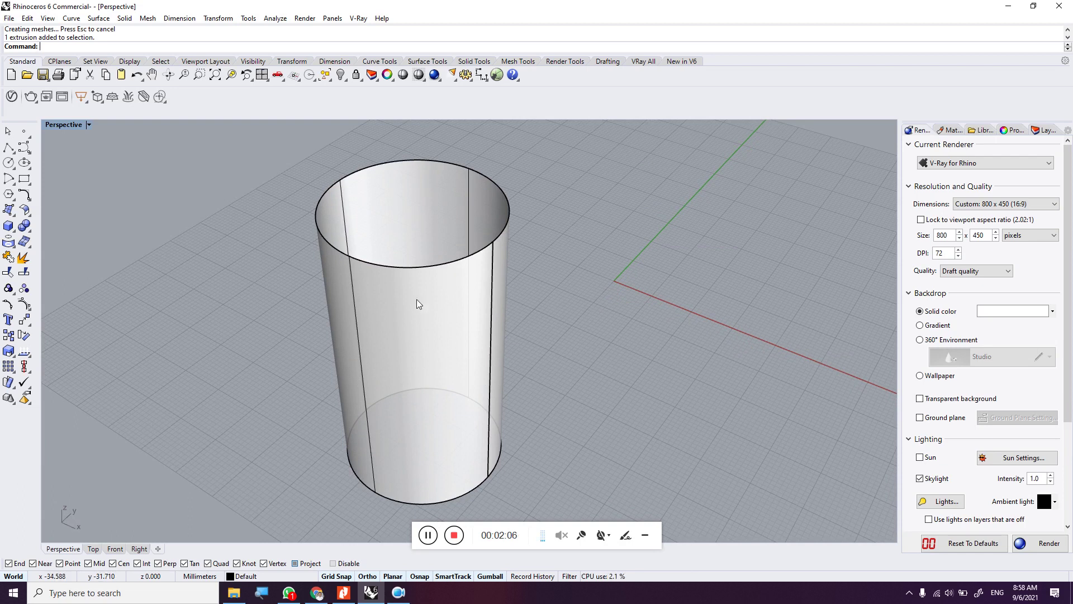
pyautogui.moveTo(418, 300)
pyautogui.mouseDown(button='right')
pyautogui.moveTo(437, 302)
pyautogui.moveTo(426, 292)
pyautogui.mouseUp(button='right')
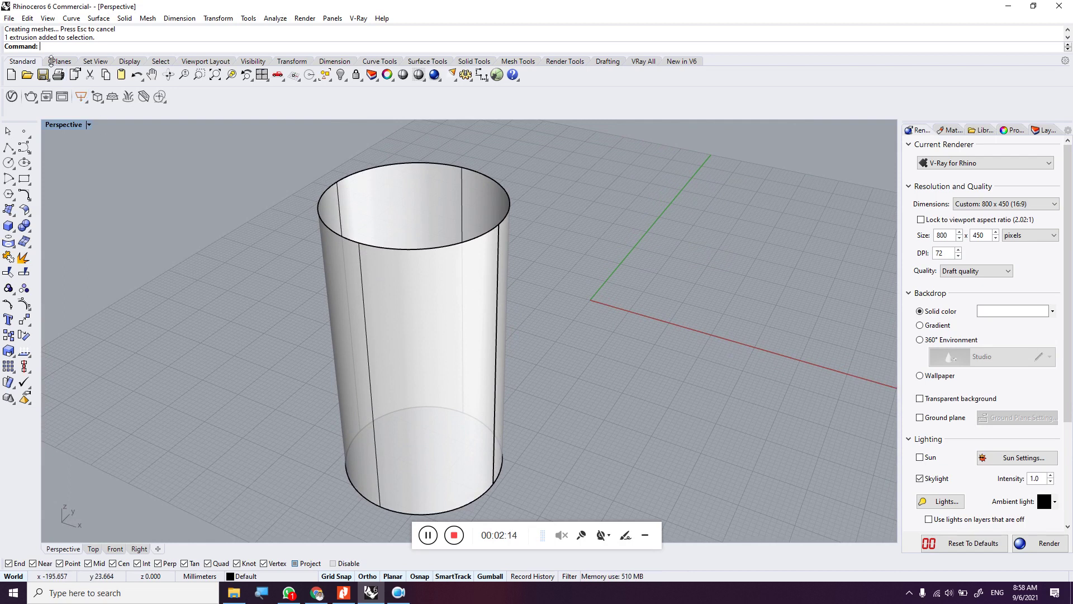
# Step: Flatten the cylinder surface with the Smash command, with Labels set to Yes
pyautogui.write('Smash')
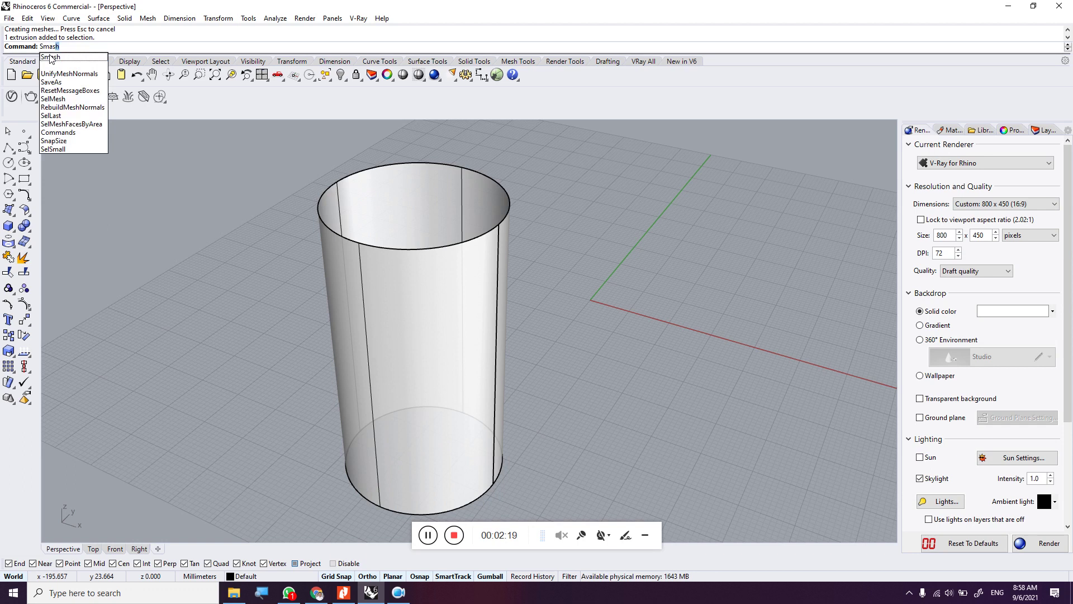
pyautogui.click(50, 57)
pyautogui.click(408, 334)
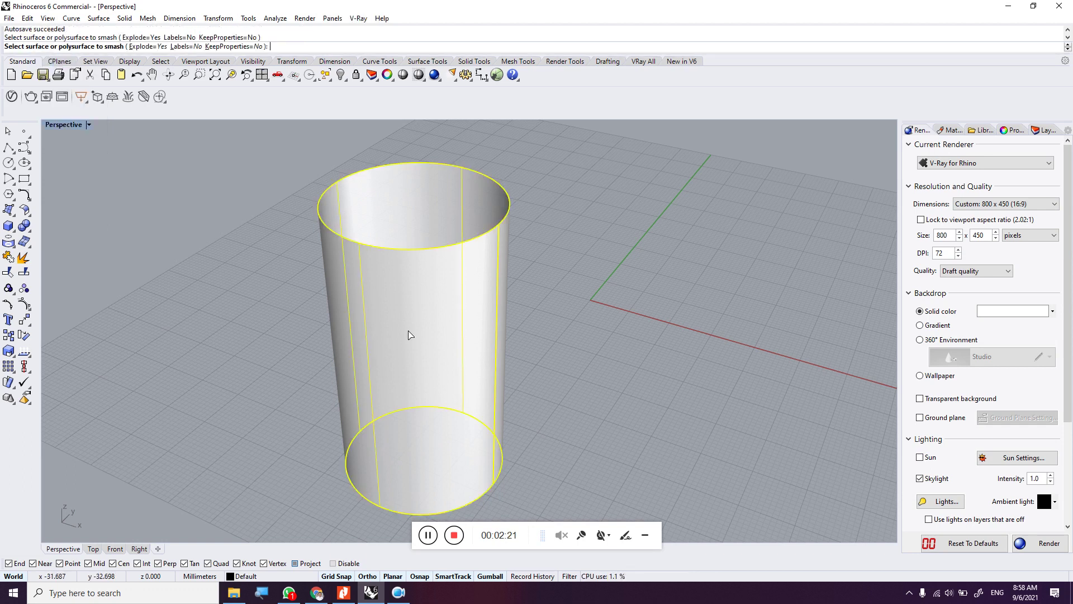
pyautogui.scroll(-5, 391, 313)
pyautogui.press('Return')
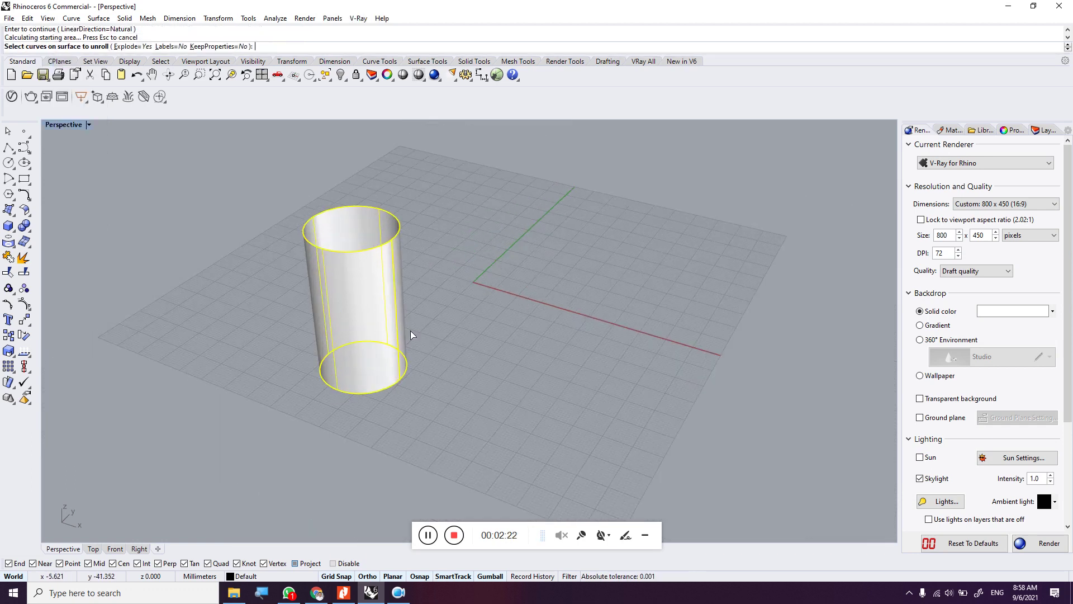
pyautogui.click(166, 47)
pyautogui.press('Return')
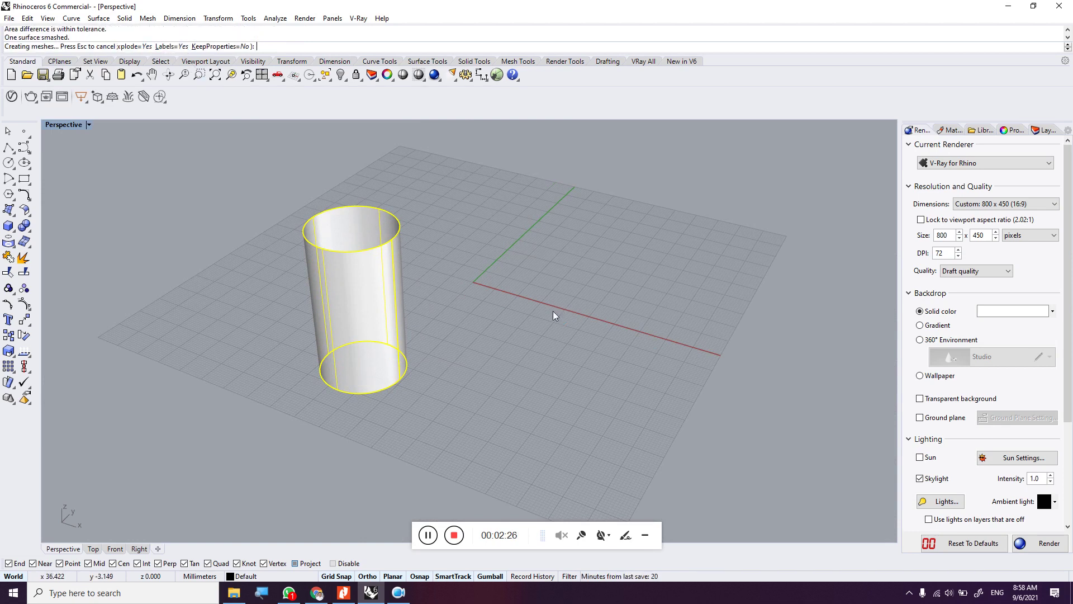
pyautogui.moveTo(611, 347); pyautogui.dragTo(592, 315, button='right')
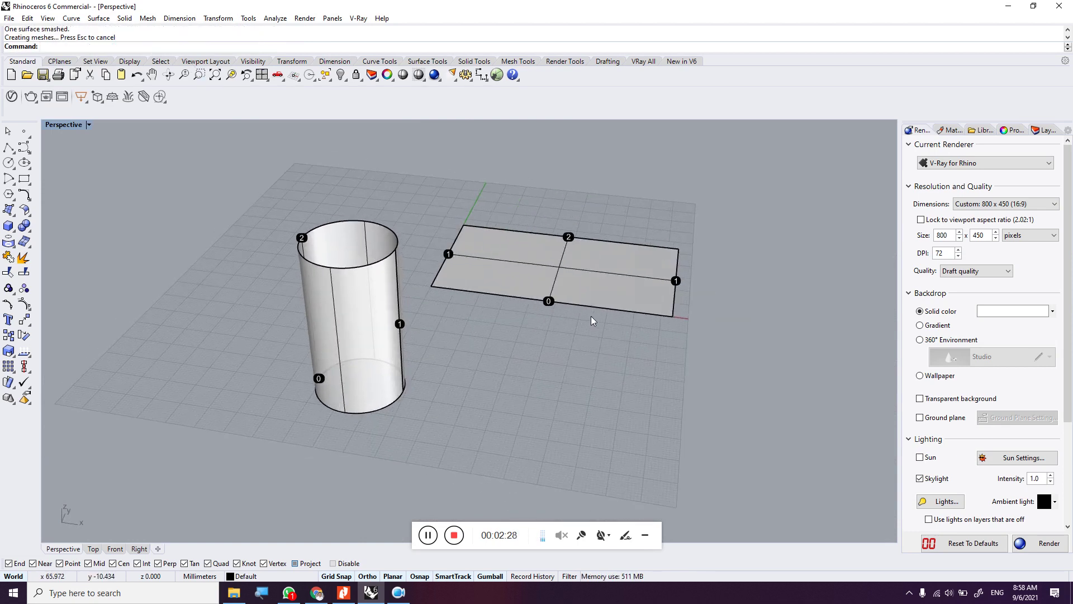
pyautogui.scroll(2, 561, 256)
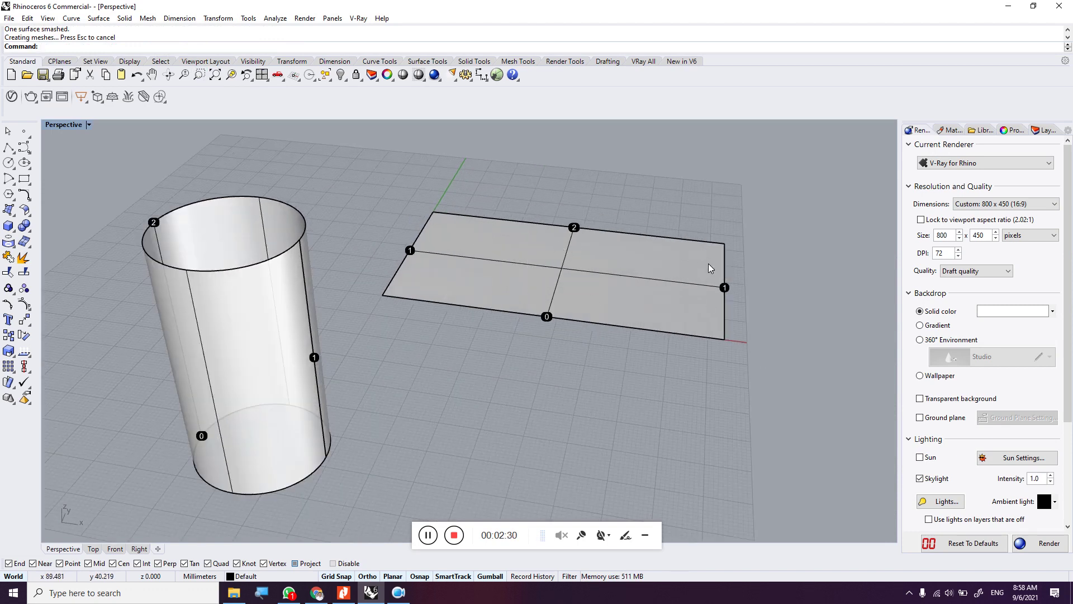
# Step: Check the LED layout on the case-study drawing in Chrome, and return to Rhino with the flattened pattern enlarged in a maximized Top view
pyautogui.click(316, 593)
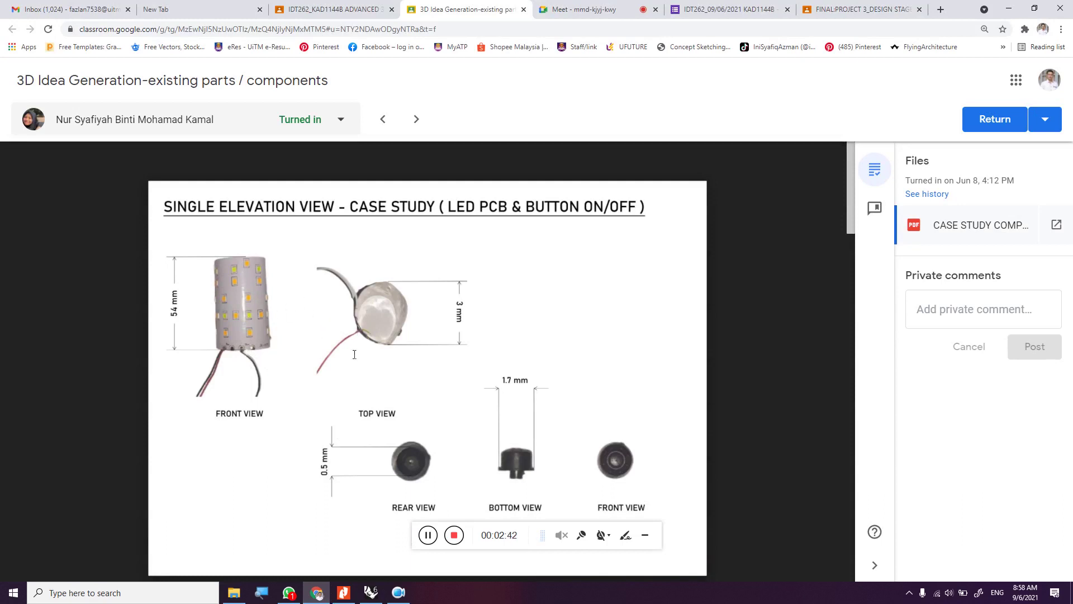
pyautogui.click(370, 593)
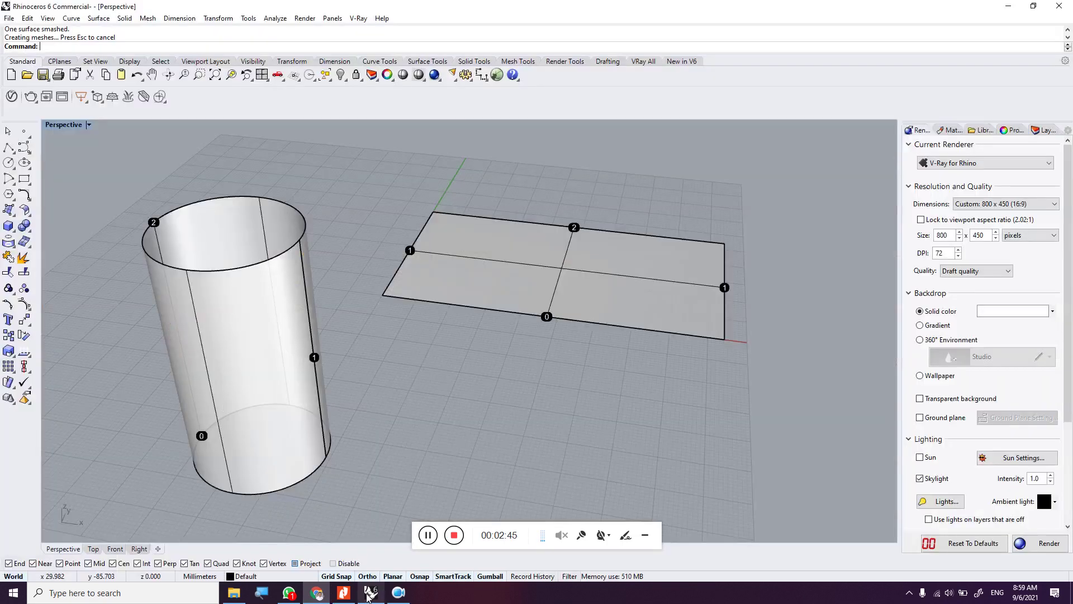
pyautogui.doubleClick(69, 126)
pyautogui.scroll(-8, 231, 229)
pyautogui.scroll(4, 212, 185)
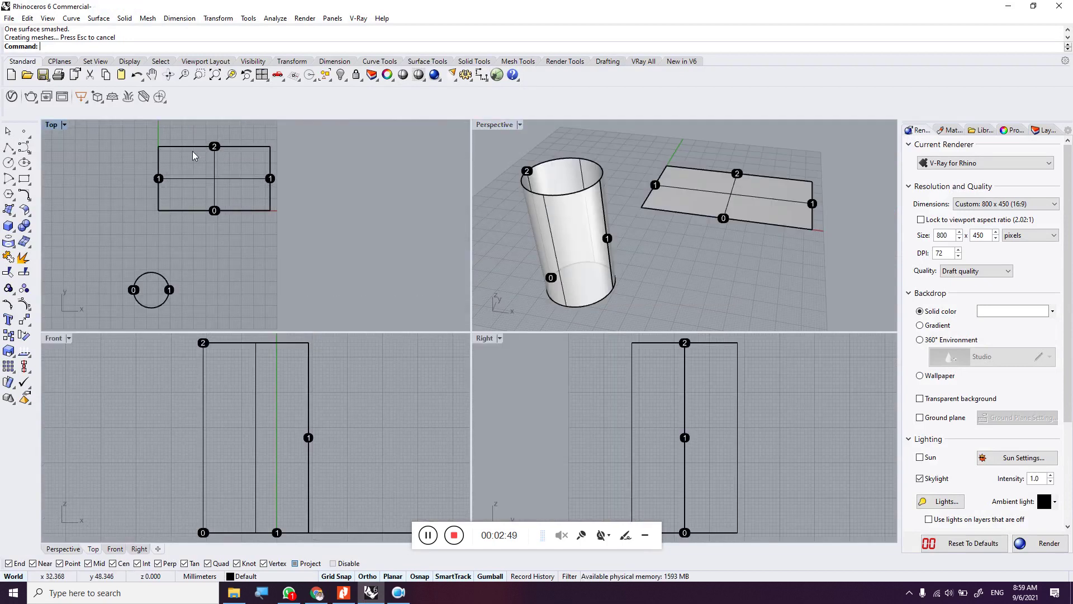
pyautogui.scroll(4, 184, 150)
pyautogui.doubleClick(52, 127)
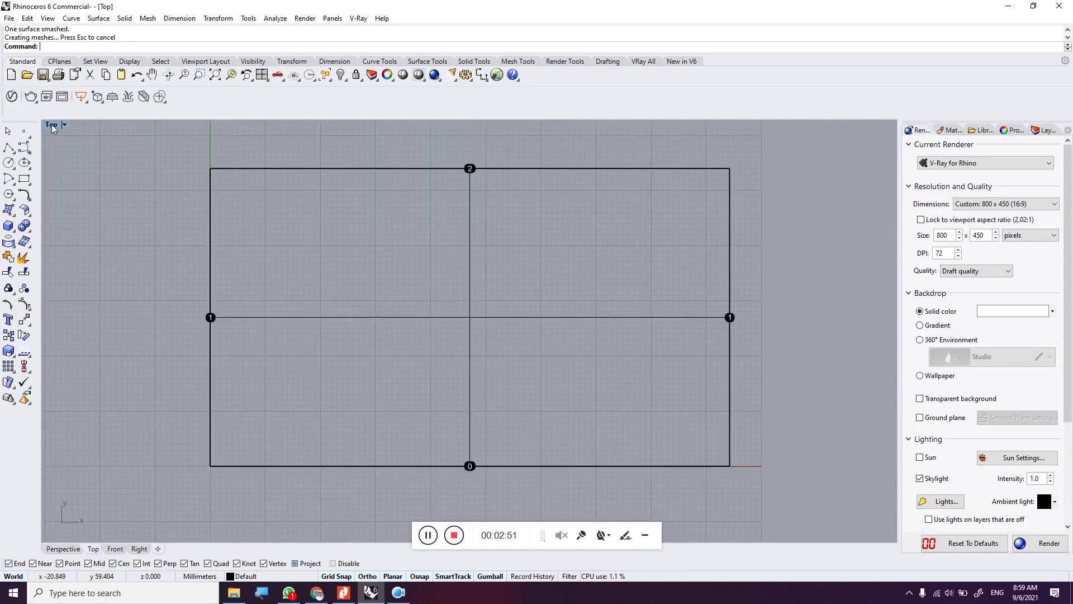
pyautogui.click(25, 178)
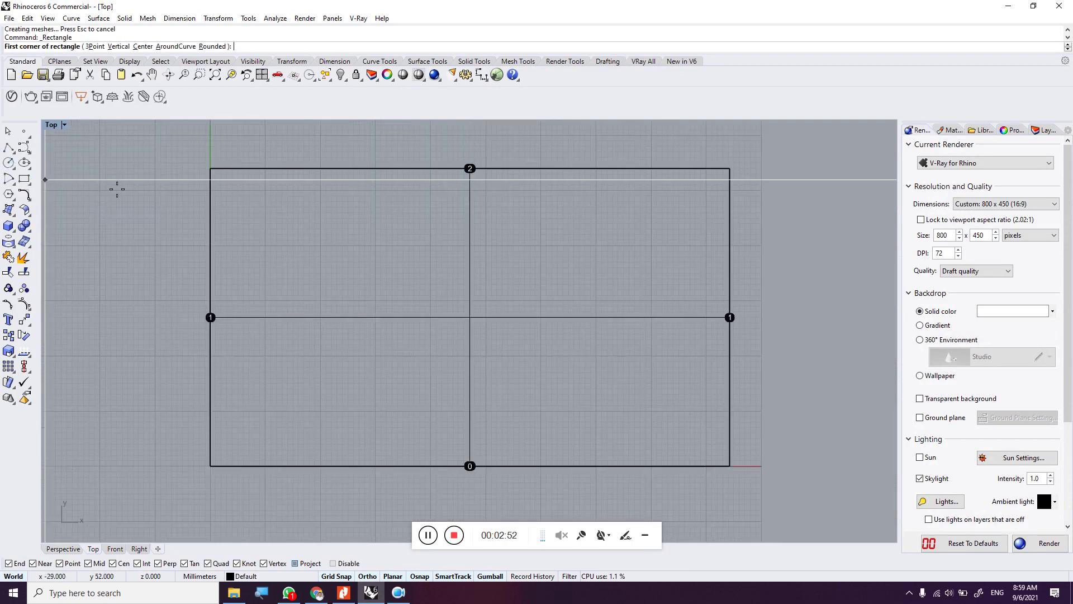
pyautogui.click(227, 180)
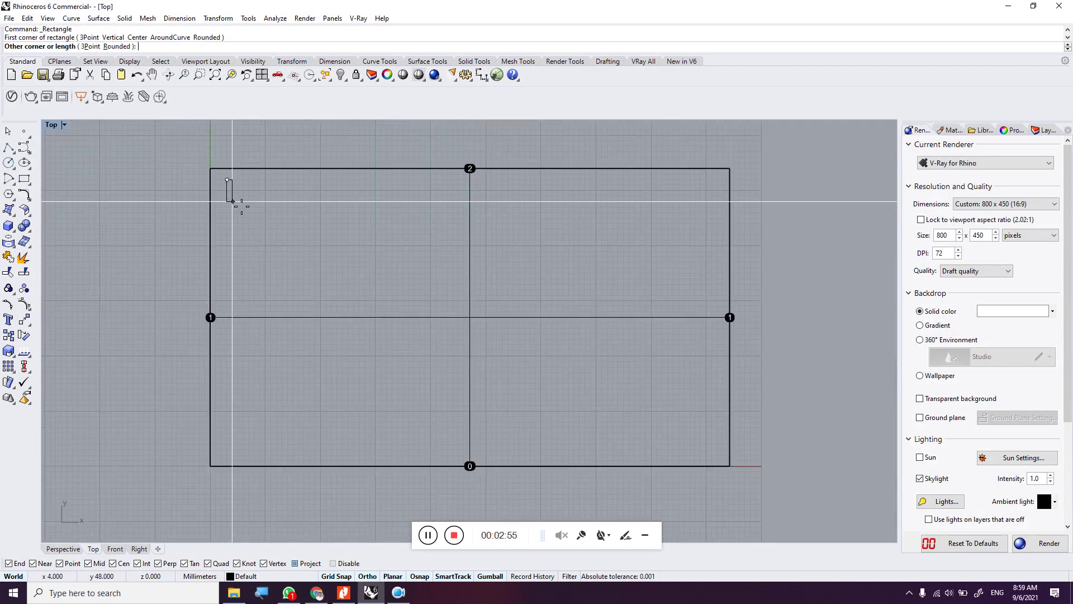
pyautogui.write('1')
pyautogui.press('Return')
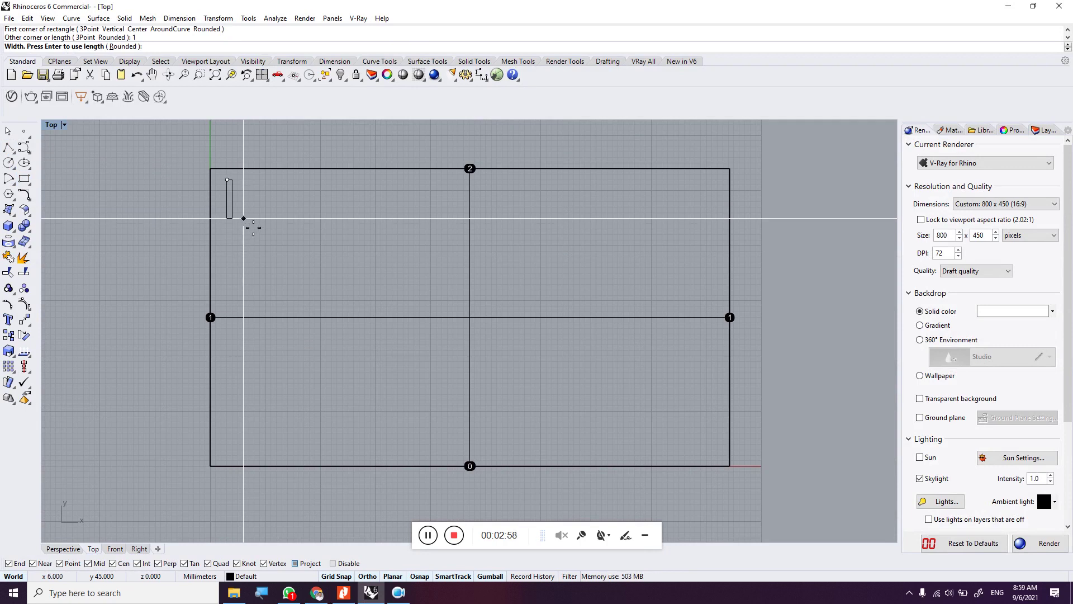
pyautogui.press('Escape')
# Step: Draw a 1.5 by 3 mm rectangle for an LED near the upper-left corner of the flattened pattern
pyautogui.rightClick(224, 180)
pyautogui.click(221, 185)
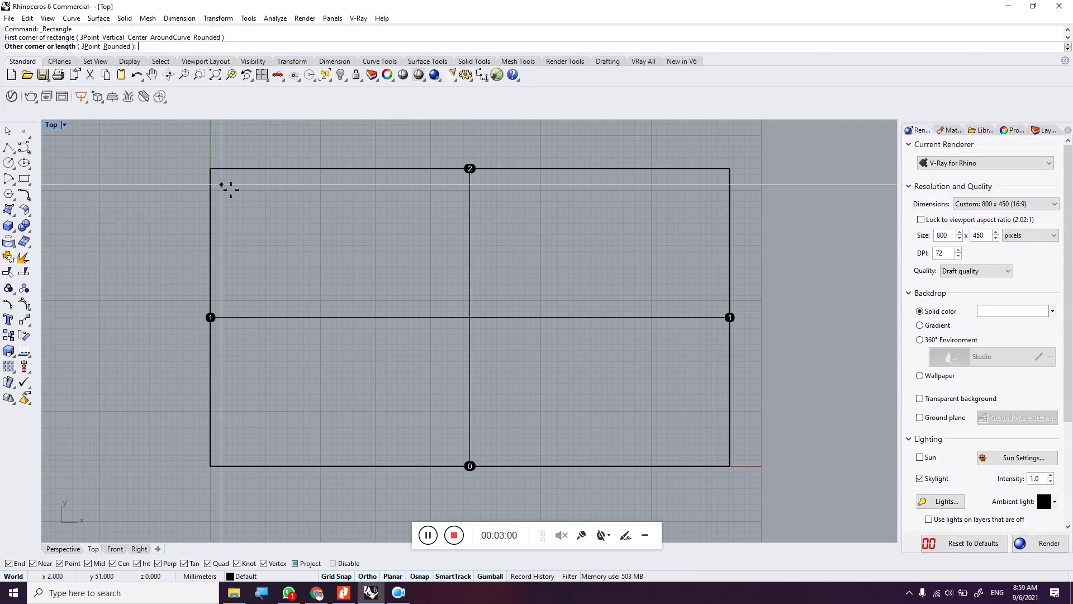
pyautogui.write('1.5')
pyautogui.press('Return')
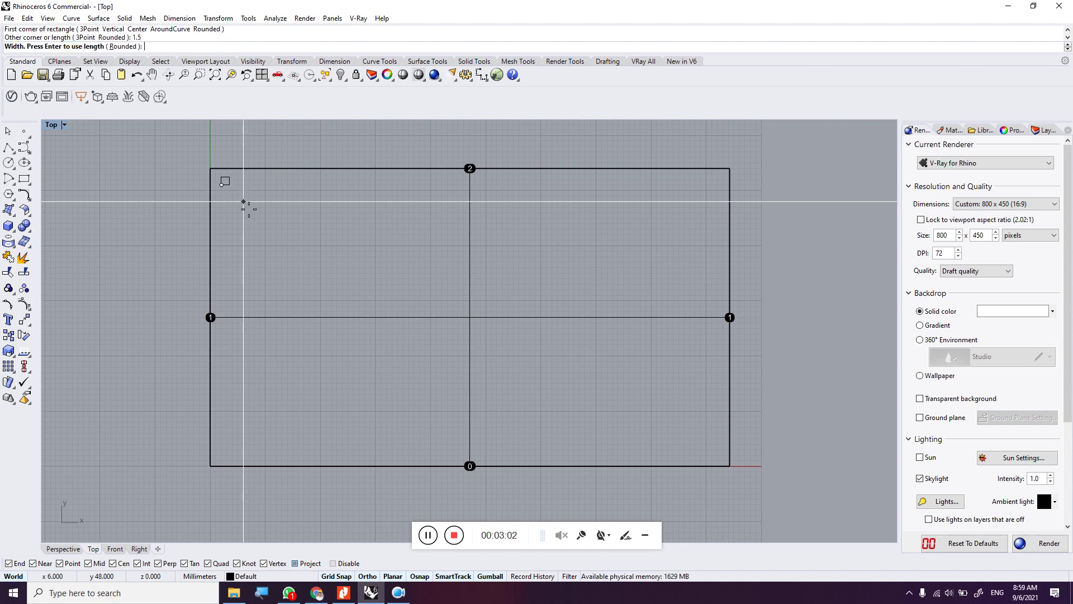
pyautogui.write('3')
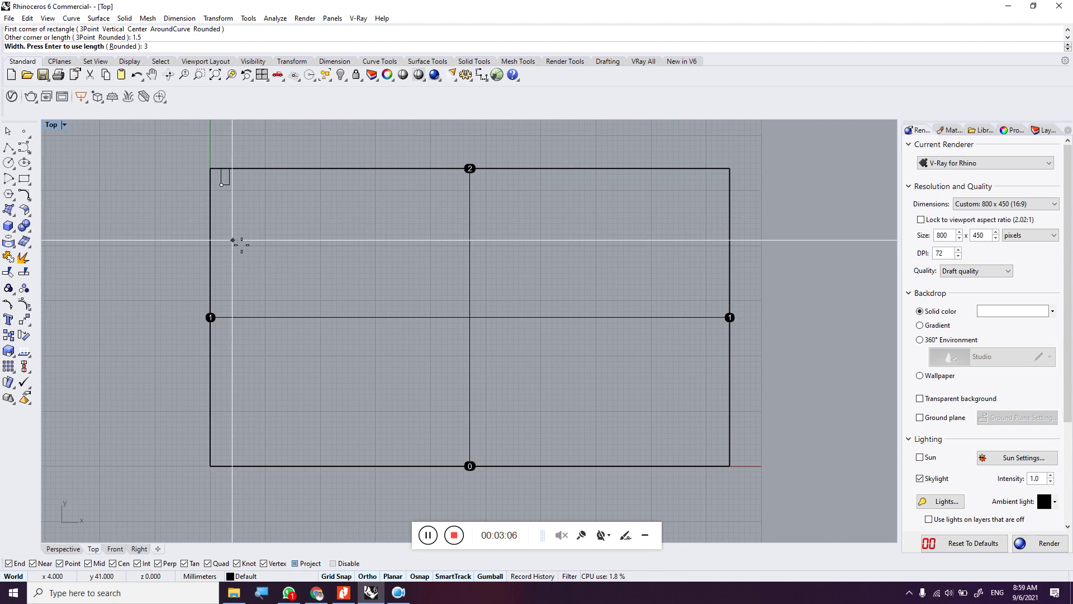
pyautogui.press('Return')
# Step: Move the small LED rectangle 3 mm straight down from the pattern's upper edge
pyautogui.click(229, 186)
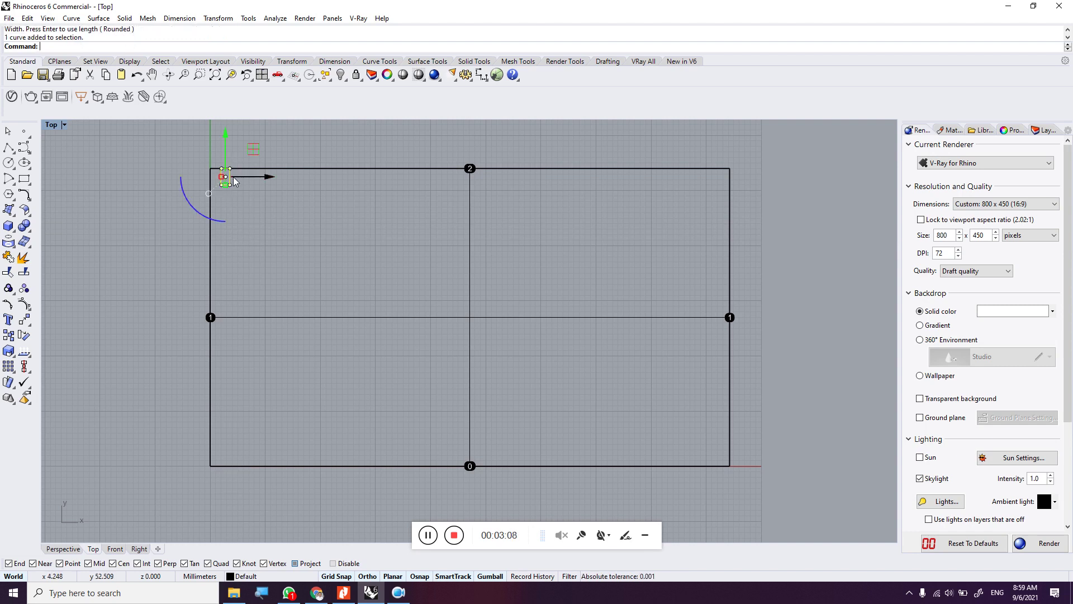
pyautogui.click(24, 319)
pyautogui.click(111, 251)
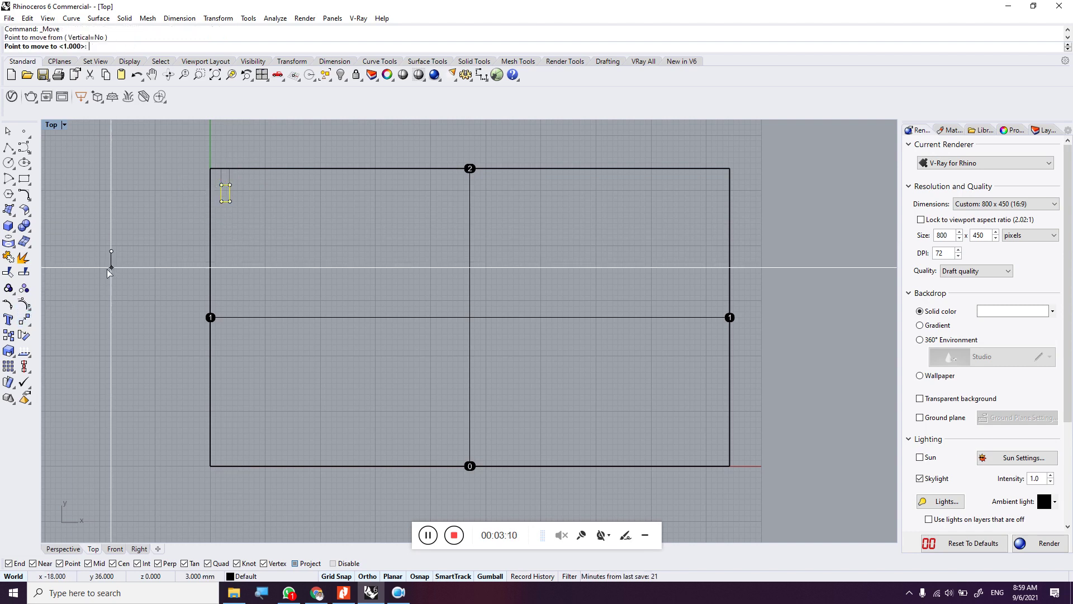
pyautogui.press('Escape')
pyautogui.press('Escape')
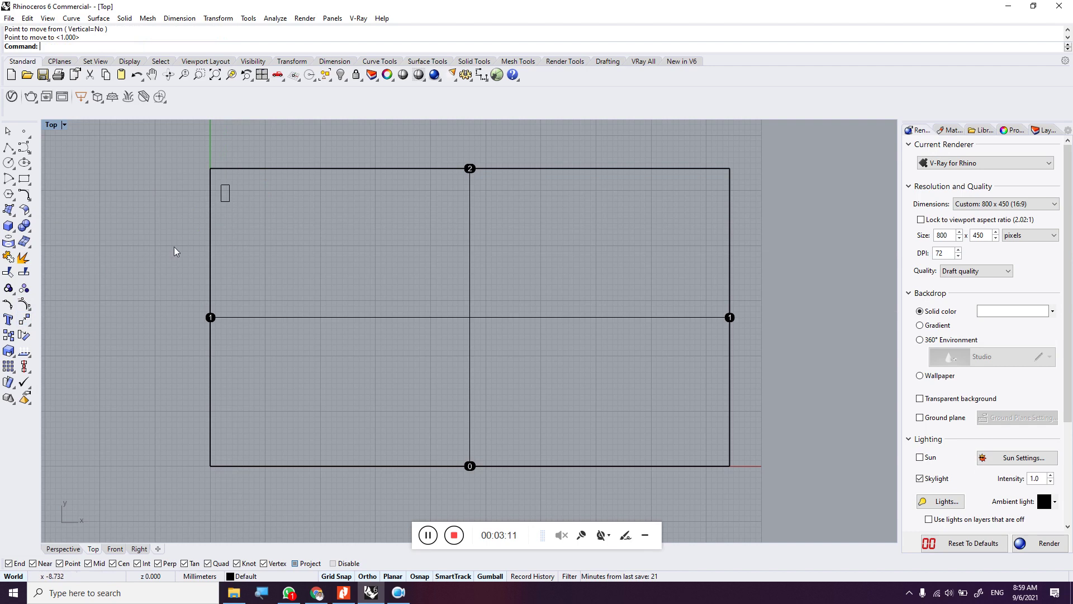
# Step: Copy the LED rectangle 5 mm straight down to form a vertical pair
pyautogui.click(315, 594)
pyautogui.click(316, 594)
pyautogui.click(228, 202)
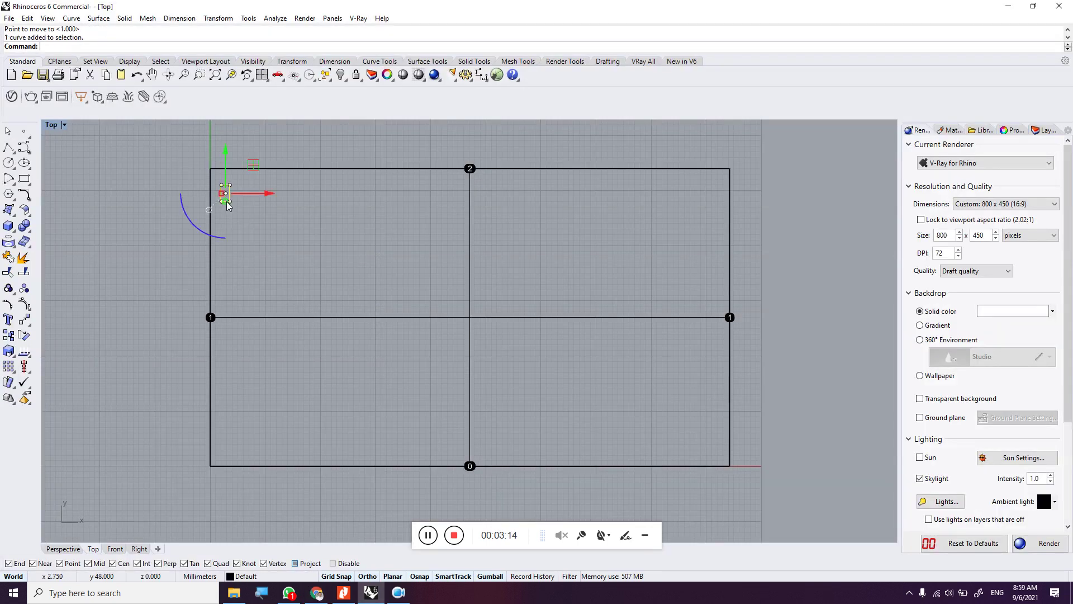
pyautogui.click(8, 335)
pyautogui.click(117, 273)
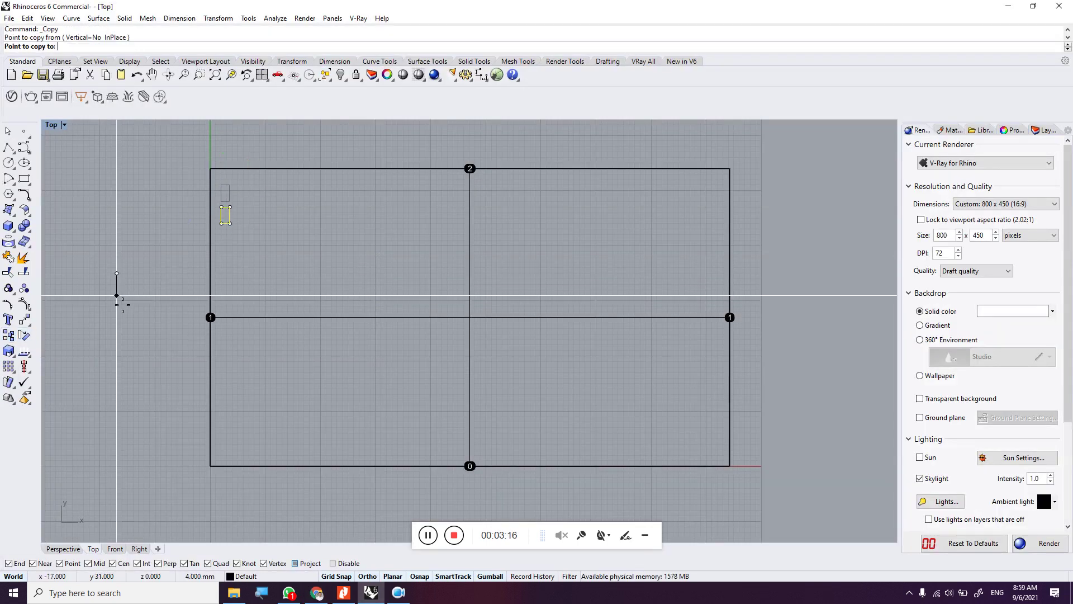
pyautogui.click(116, 300)
pyautogui.press('Return')
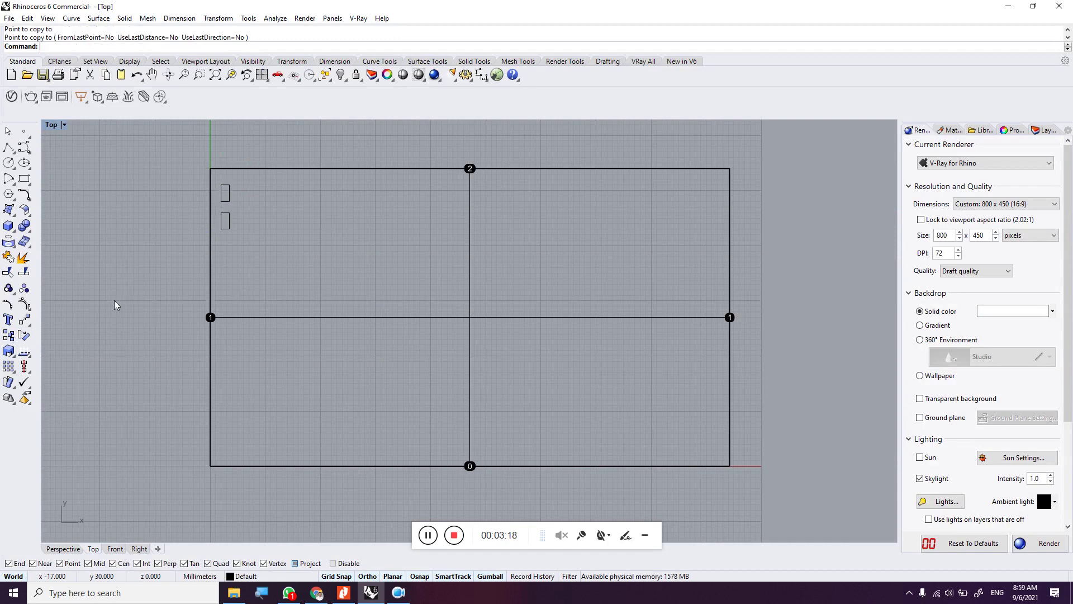
# Step: Copy the pair of LED rectangles to the right at 4 mm and 8 mm, forming three columns
pyautogui.moveTo(178, 164); pyautogui.dragTo(286, 264)
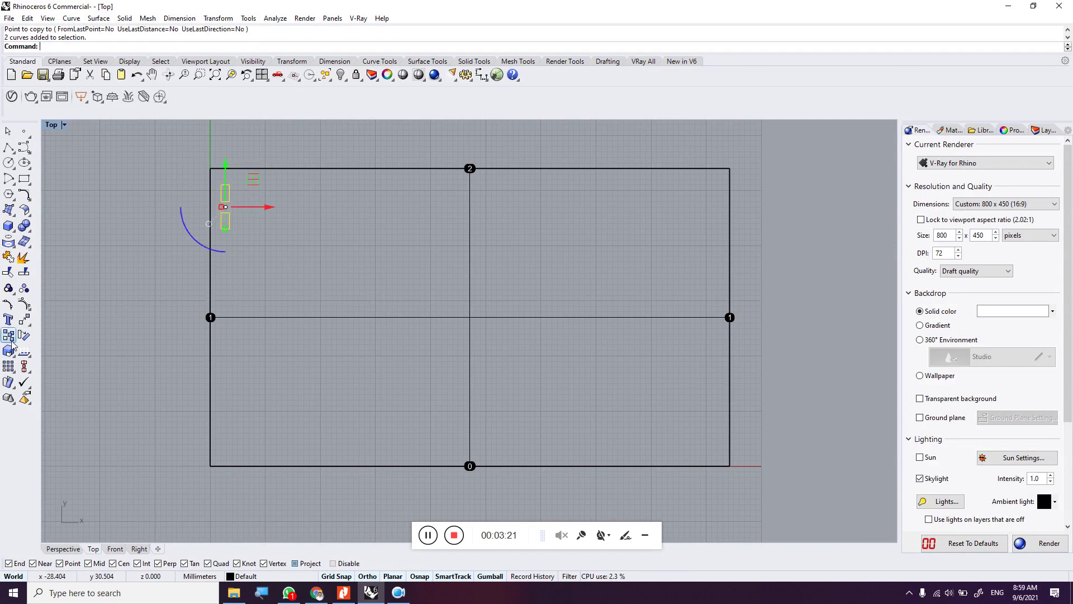
pyautogui.click(8, 335)
pyautogui.click(265, 328)
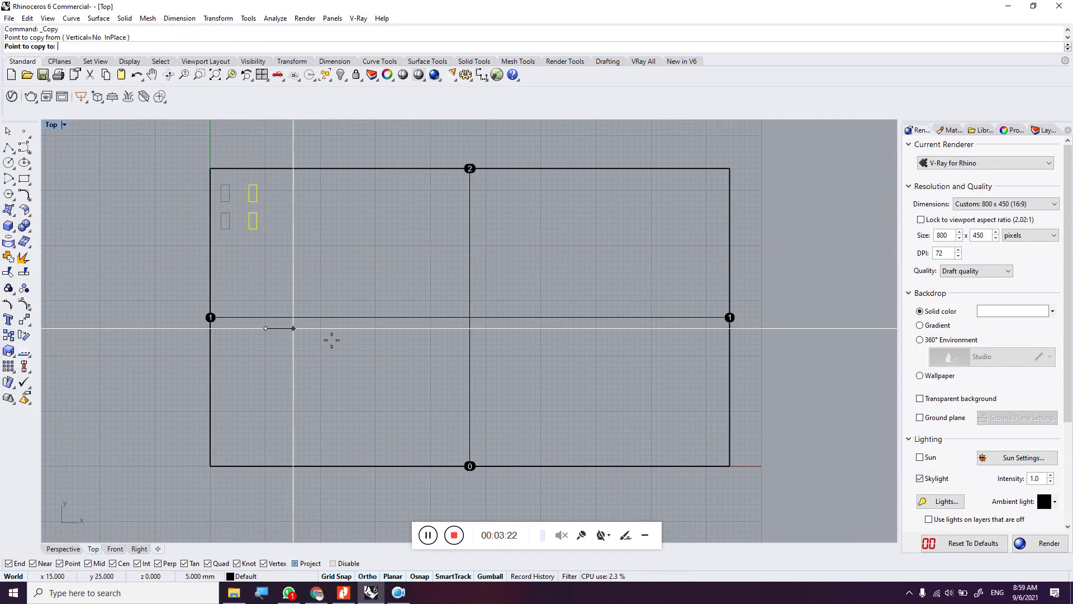
pyautogui.click(298, 341)
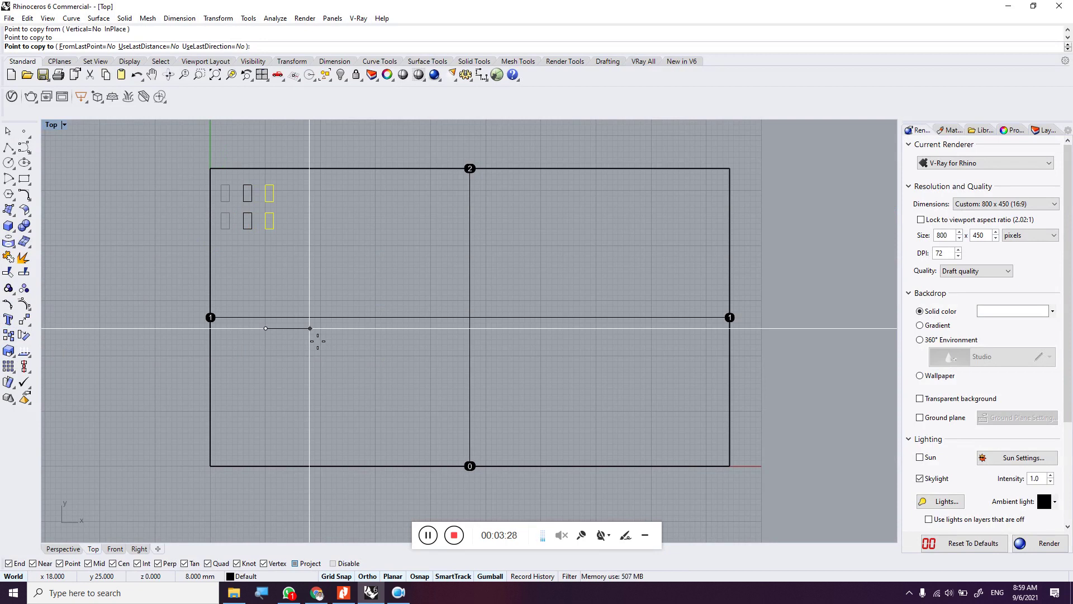
pyautogui.click(318, 341)
pyautogui.press('Escape')
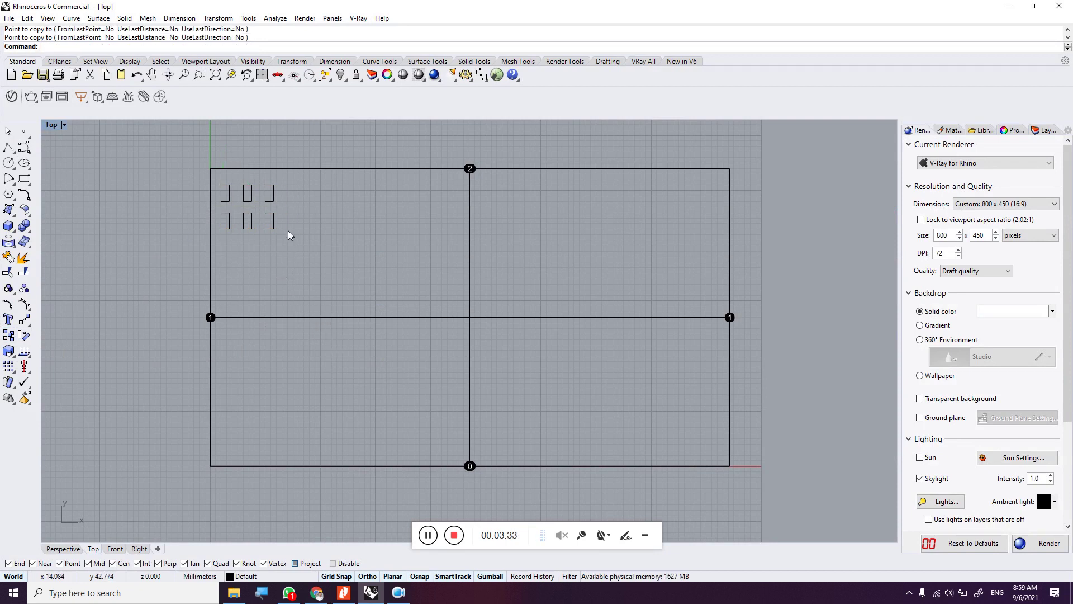
# Step: Draw a guide strip rectangle about 4 mm wide and 75 mm tall, starting at the pattern's upper-left corner
pyautogui.click(24, 180)
pyautogui.scroll(-3, 241, 168)
pyautogui.click(365, 237)
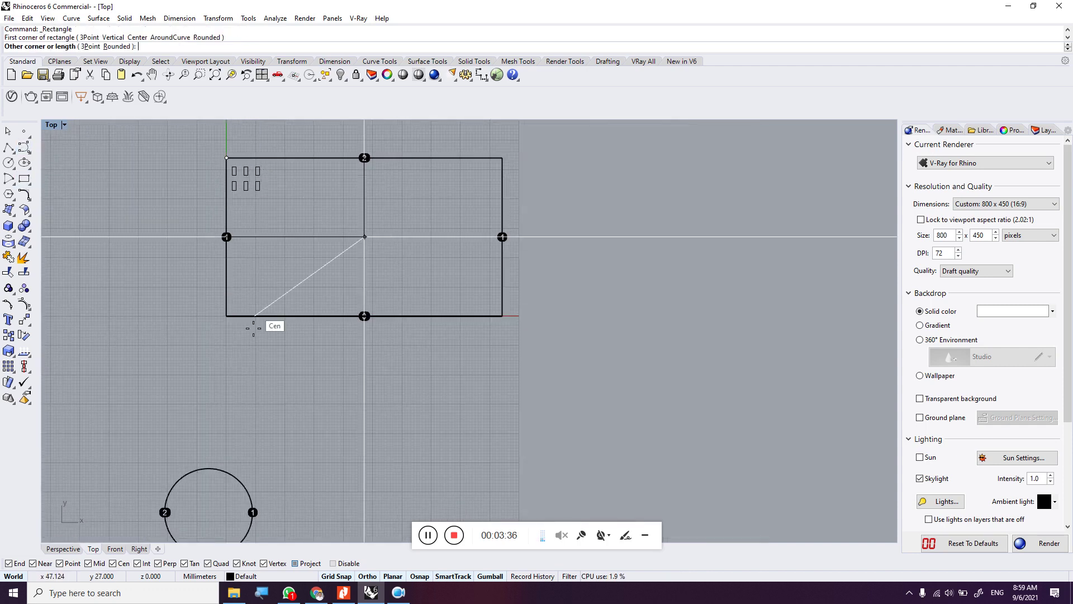
pyautogui.click(238, 377)
# Step: Copy the guide strip edge to edge to the right four times, at 4 mm spacing
pyautogui.click(238, 371)
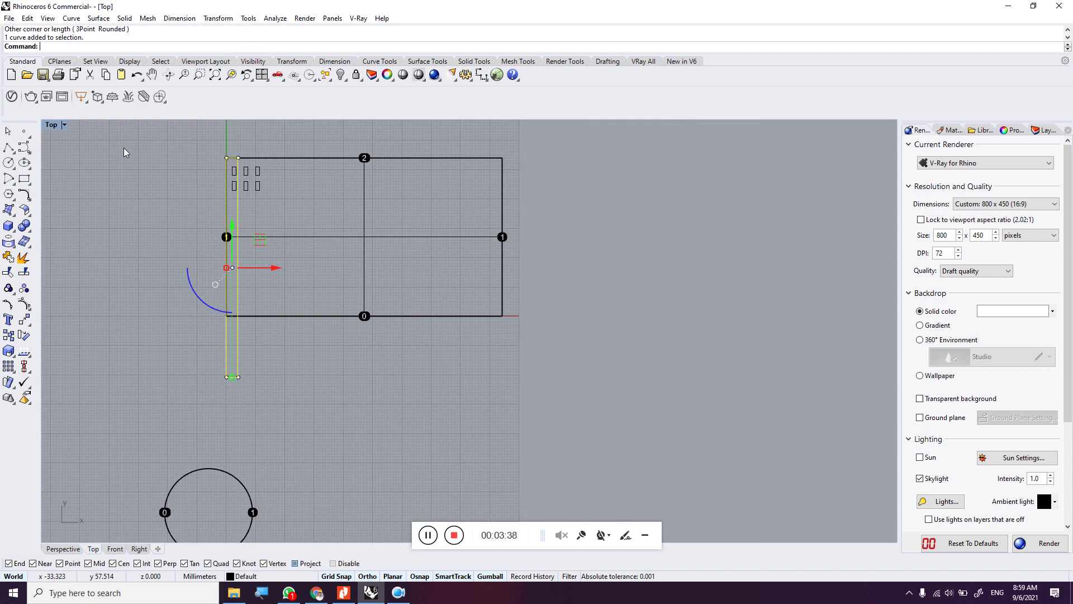
pyautogui.doubleClick(51, 125)
pyautogui.doubleClick(50, 126)
pyautogui.scroll(2, 263, 279)
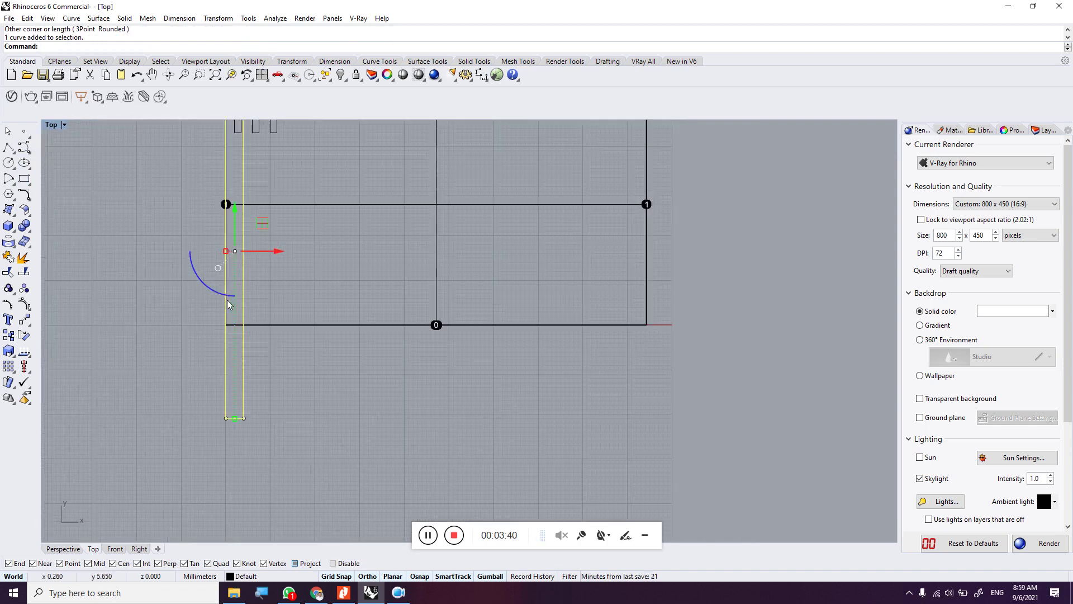
pyautogui.scroll(-2, 265, 278)
pyautogui.click(6, 336)
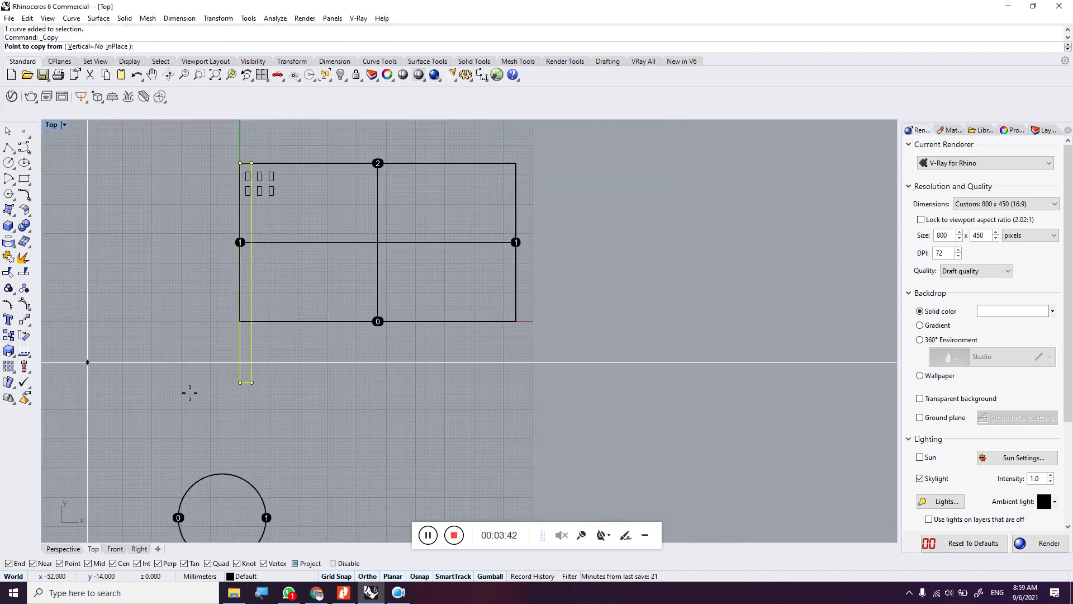
pyautogui.click(240, 382)
pyautogui.click(252, 383)
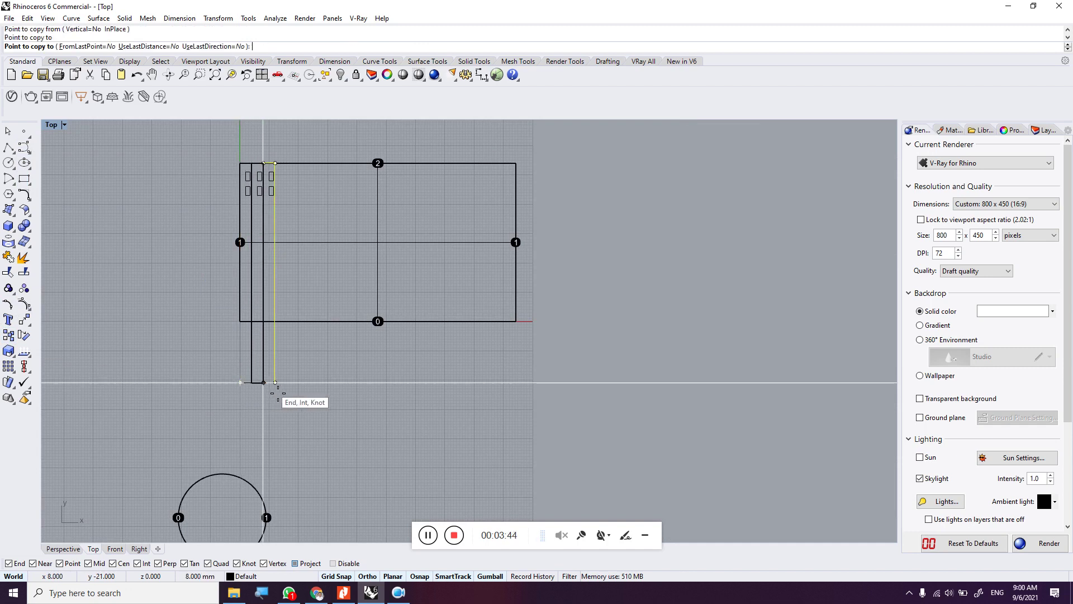
pyautogui.click(264, 383)
pyautogui.click(275, 383)
pyautogui.click(287, 382)
pyautogui.rightClick(324, 411)
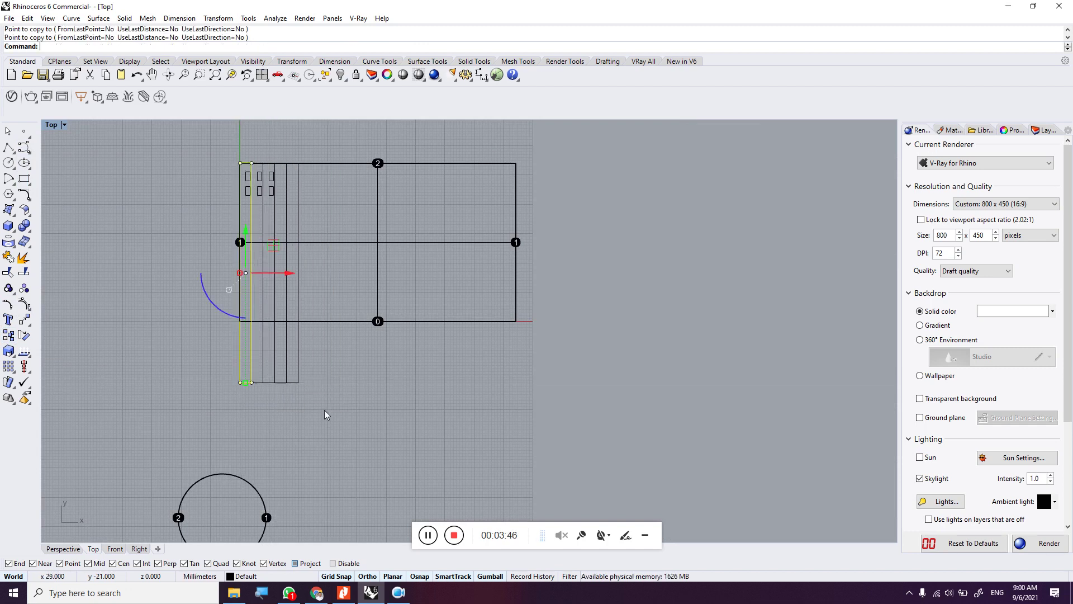
# Step: Copy the group of five guide strips twice to the right, each copy adjoining the previous group
pyautogui.moveTo(324, 411); pyautogui.dragTo(212, 360)
pyautogui.rightClick(227, 381)
pyautogui.click(240, 383)
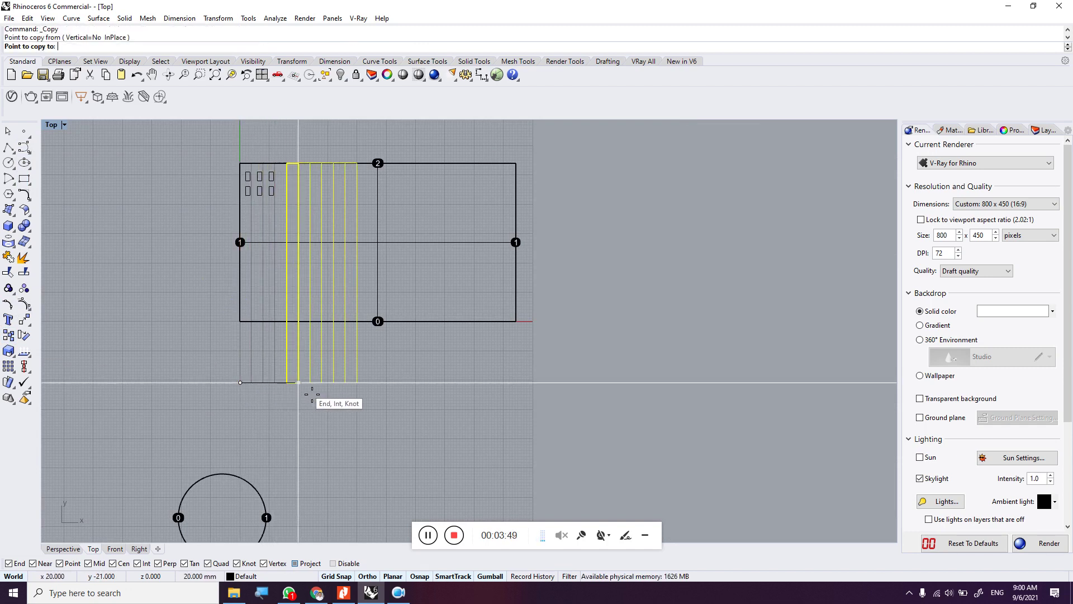
pyautogui.click(299, 383)
pyautogui.click(357, 382)
pyautogui.rightClick(386, 405)
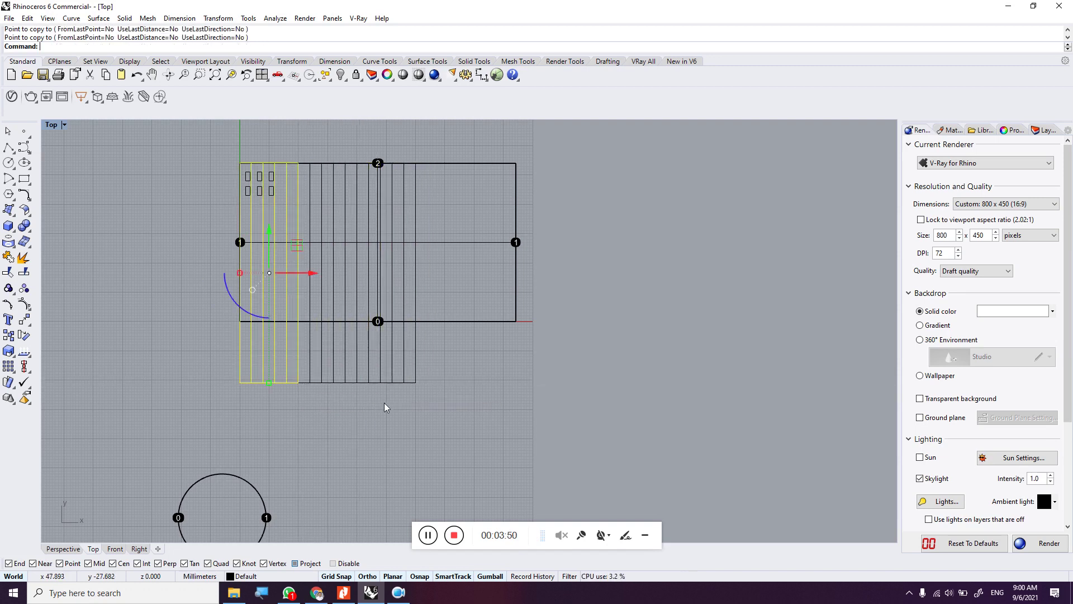
# Step: Copy all fifteen guide strips to the right, starting at the last strip's right edge, to extend past the pattern
pyautogui.moveTo(445, 401); pyautogui.dragTo(223, 372)
pyautogui.rightClick(229, 380)
pyautogui.click(240, 382)
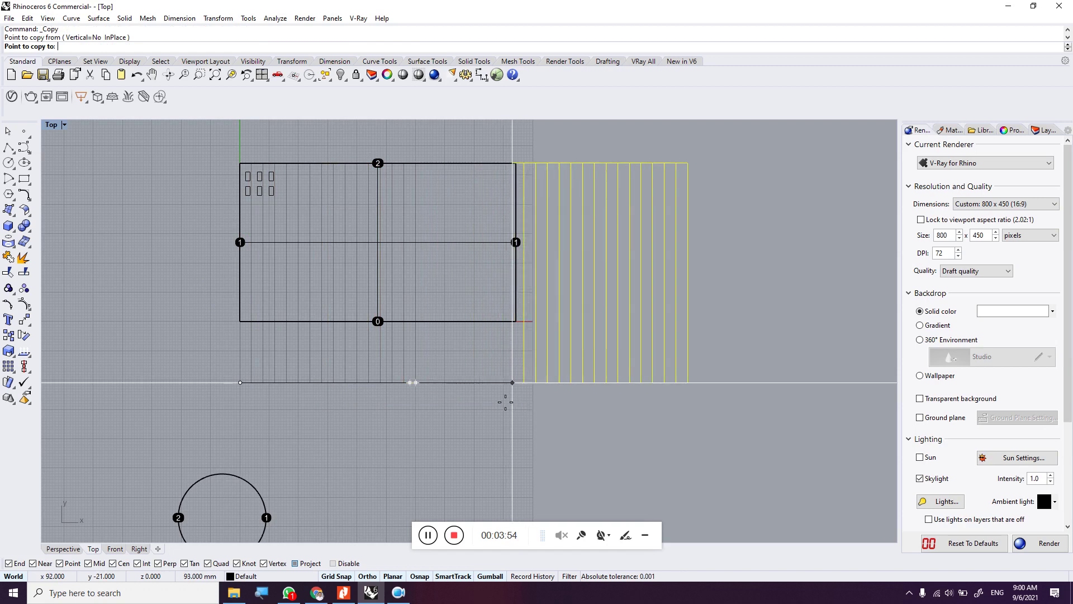
pyautogui.click(416, 383)
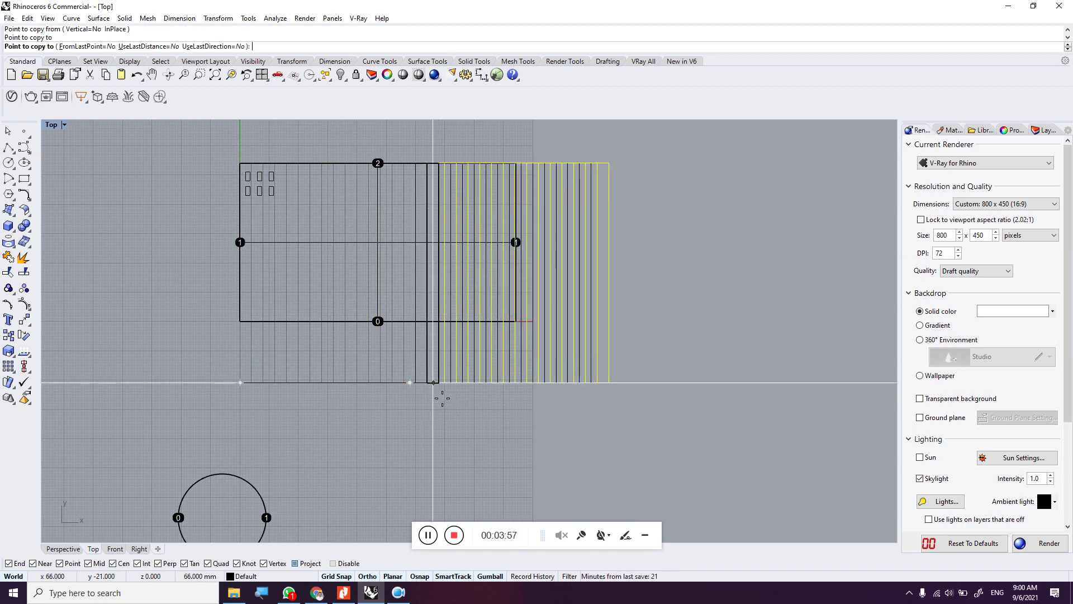
pyautogui.press('Return')
# Step: Try to delete the excess guide strips at the far right end, and undo the deletion
pyautogui.moveTo(582, 376); pyautogui.dragTo(582, 375)
pyautogui.moveTo(642, 419); pyautogui.dragTo(575, 370)
pyautogui.press('Delete')
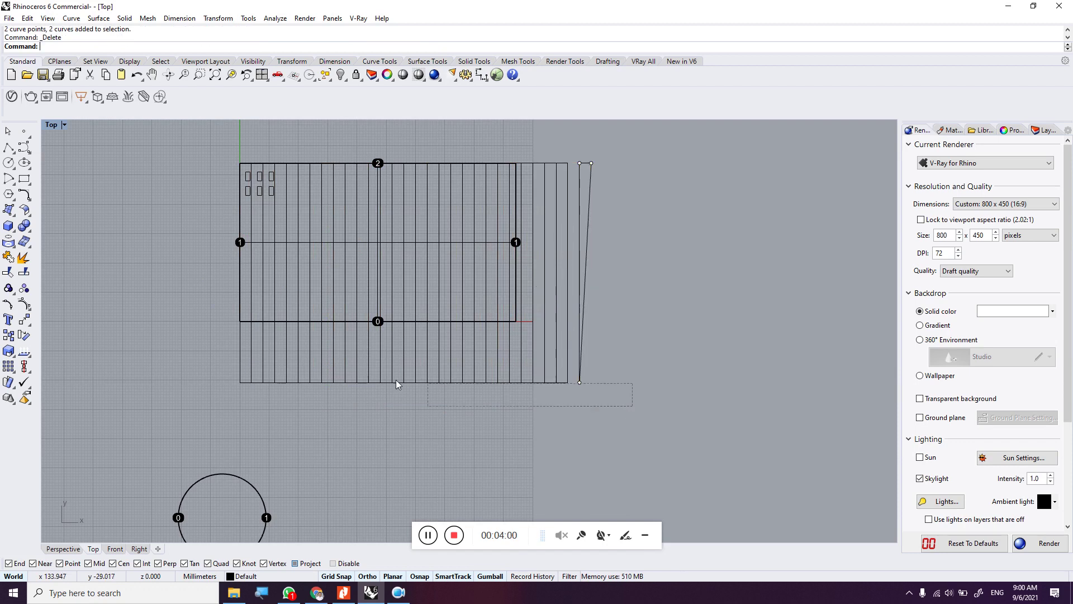
pyautogui.hotkey('ctrl', 'z')
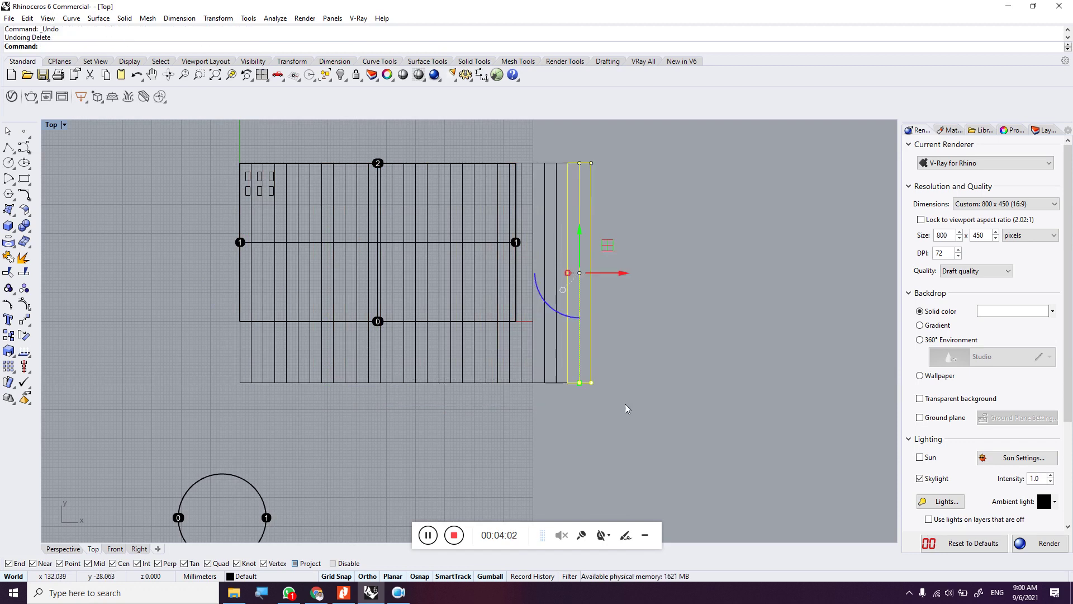
# Step: Delete the two outermost guide strips at the far right end of the row
pyautogui.click(628, 407)
pyautogui.moveTo(628, 407); pyautogui.dragTo(574, 151)
pyautogui.press('Delete')
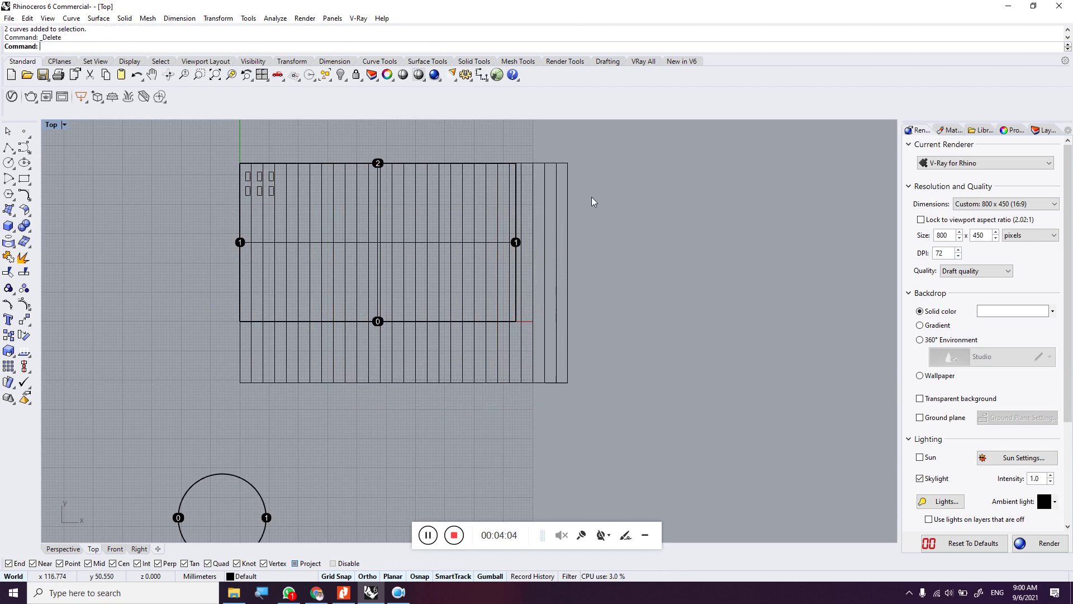
# Step: Scale all guide strips in one direction from their lower-left corner so the row ends at the flattened pattern's right edge
pyautogui.moveTo(372, 393); pyautogui.dragTo(47, 353)
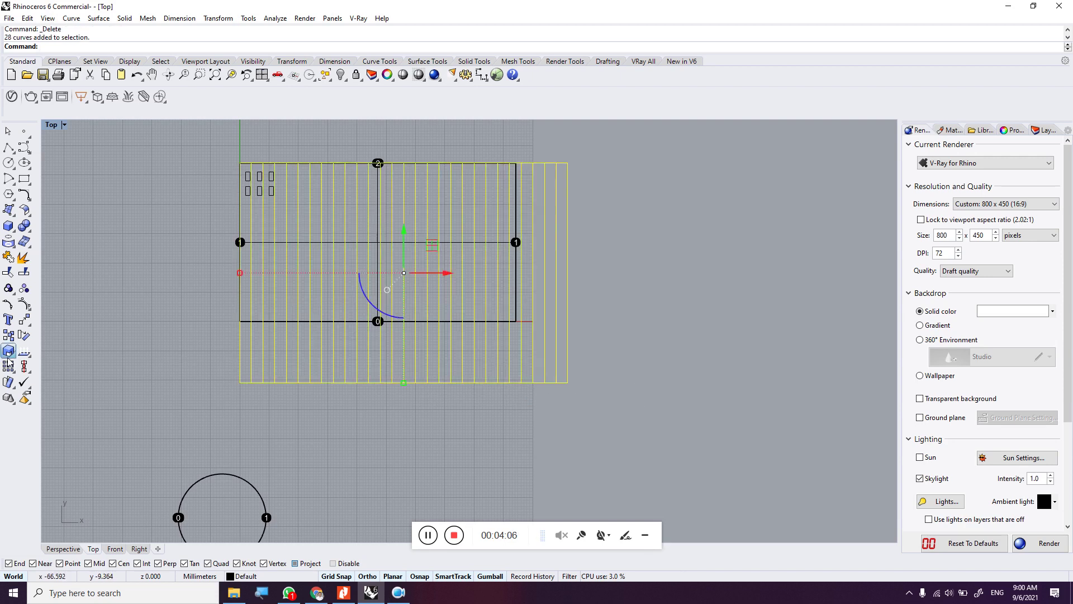
pyautogui.click(8, 357)
pyautogui.click(56, 357)
pyautogui.click(240, 382)
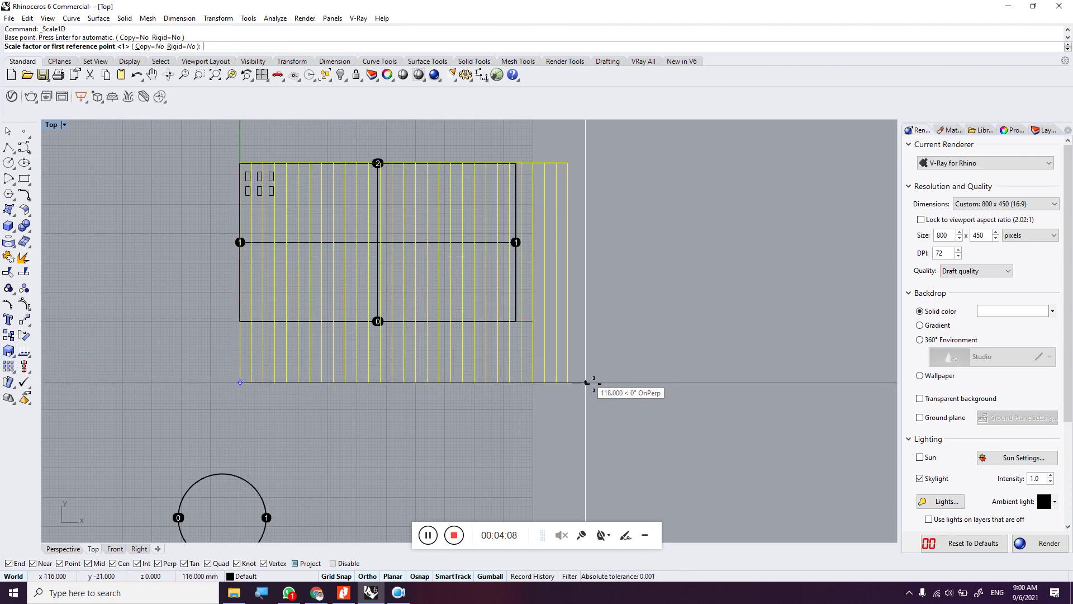
pyautogui.click(568, 382)
pyautogui.click(528, 338)
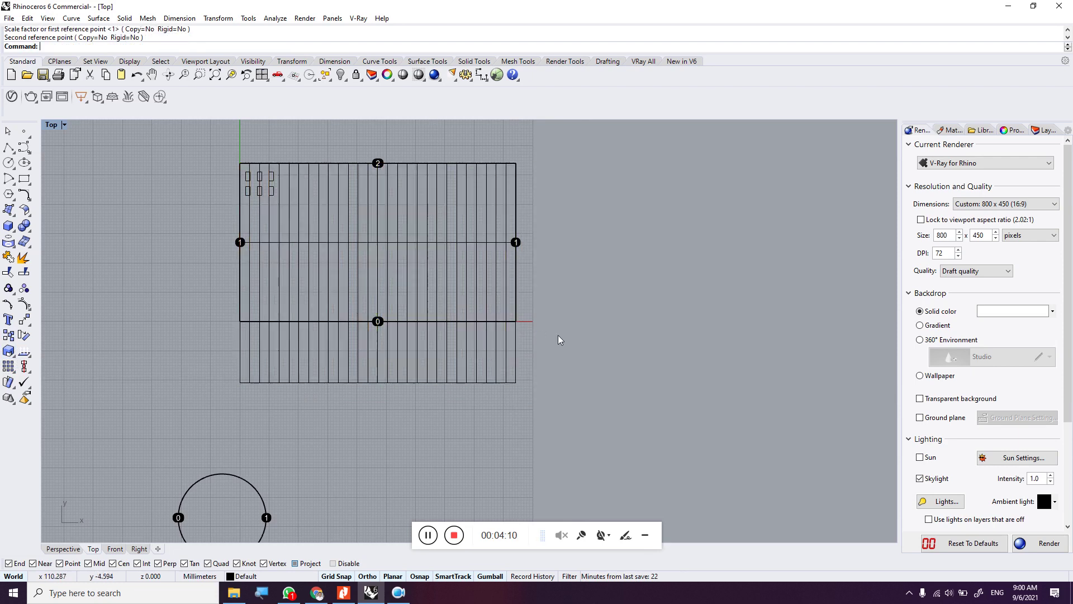
# Step: Delete the second and third columns of LED rectangles, keeping only the first vertical pair
pyautogui.scroll(4, 241, 177)
pyautogui.moveTo(229, 139); pyautogui.dragTo(326, 217)
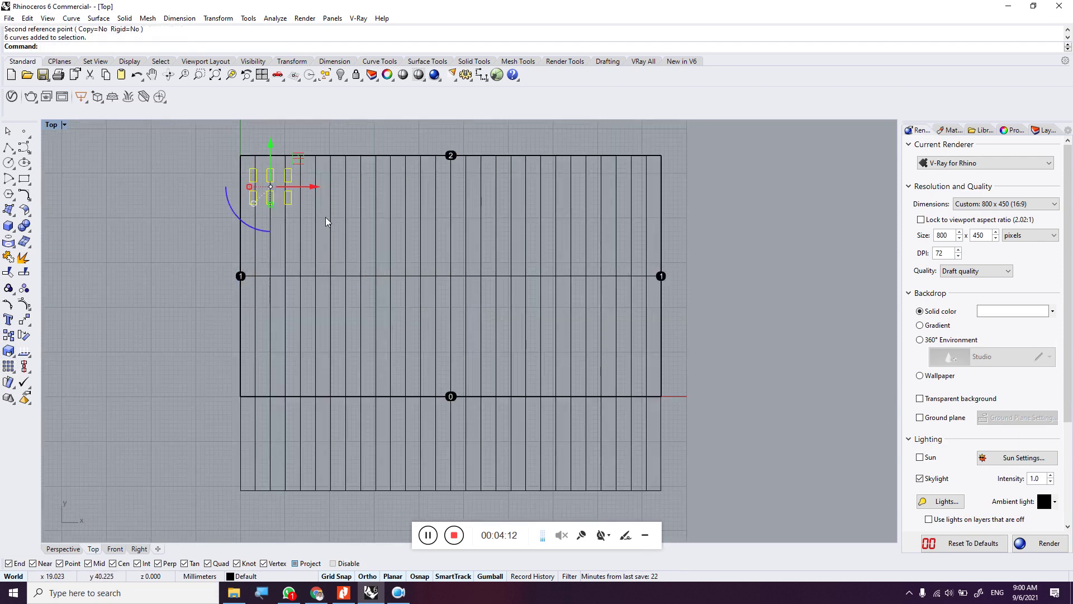
pyautogui.press('Delete')
pyautogui.hotkey('ctrl', 'z')
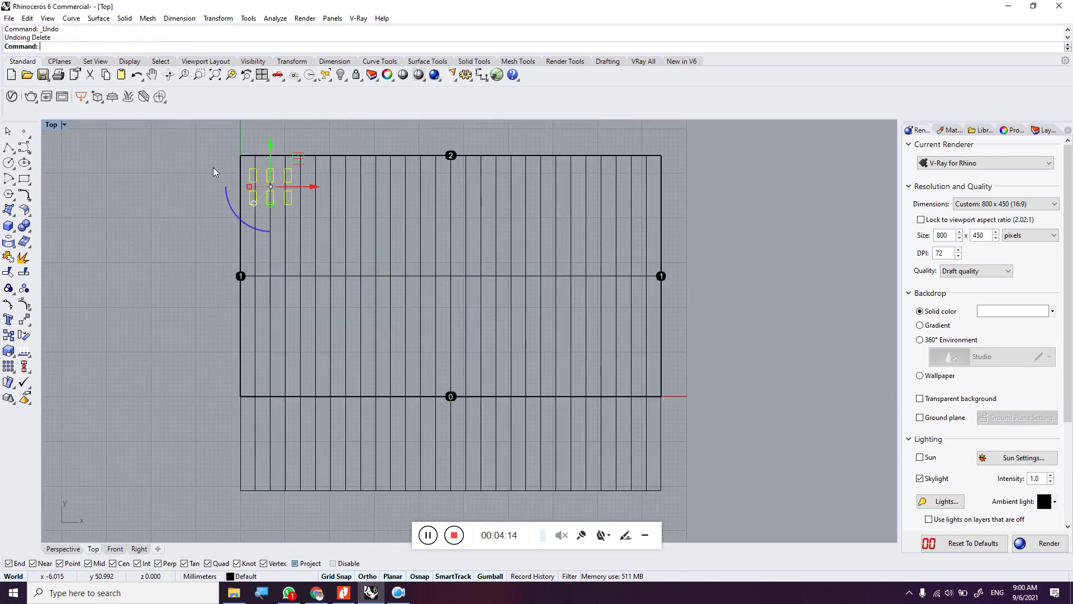
pyautogui.moveTo(259, 128); pyautogui.dragTo(303, 221)
pyautogui.press('Delete')
# Step: Copy the LED rectangle pair so its centre sits on the first inner guide line, and delete the original pair
pyautogui.moveTo(199, 129); pyautogui.dragTo(268, 215)
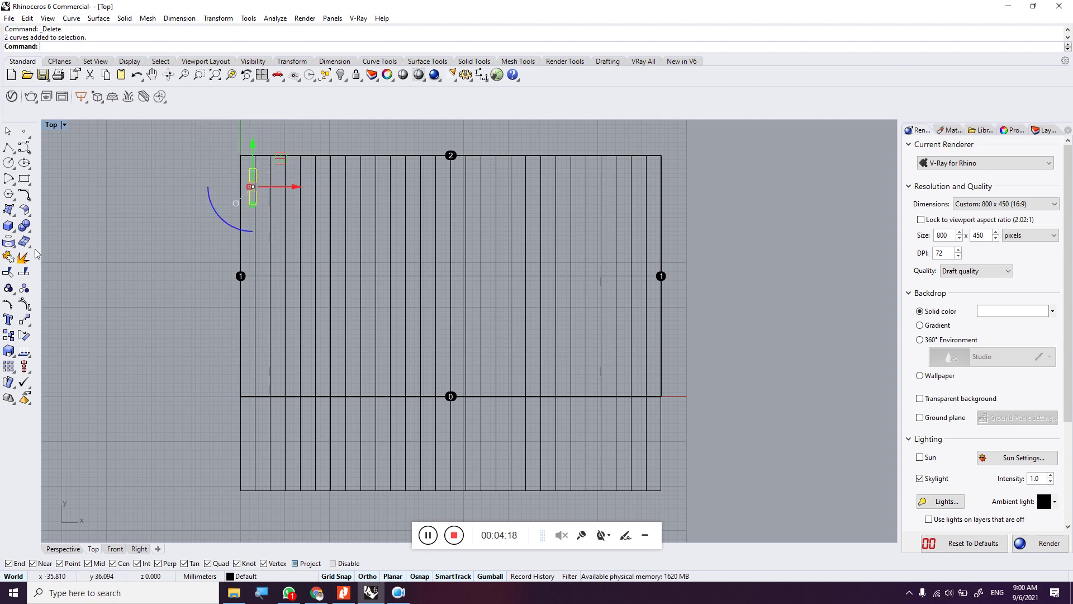
pyautogui.click(8, 335)
pyautogui.scroll(6, 217, 142)
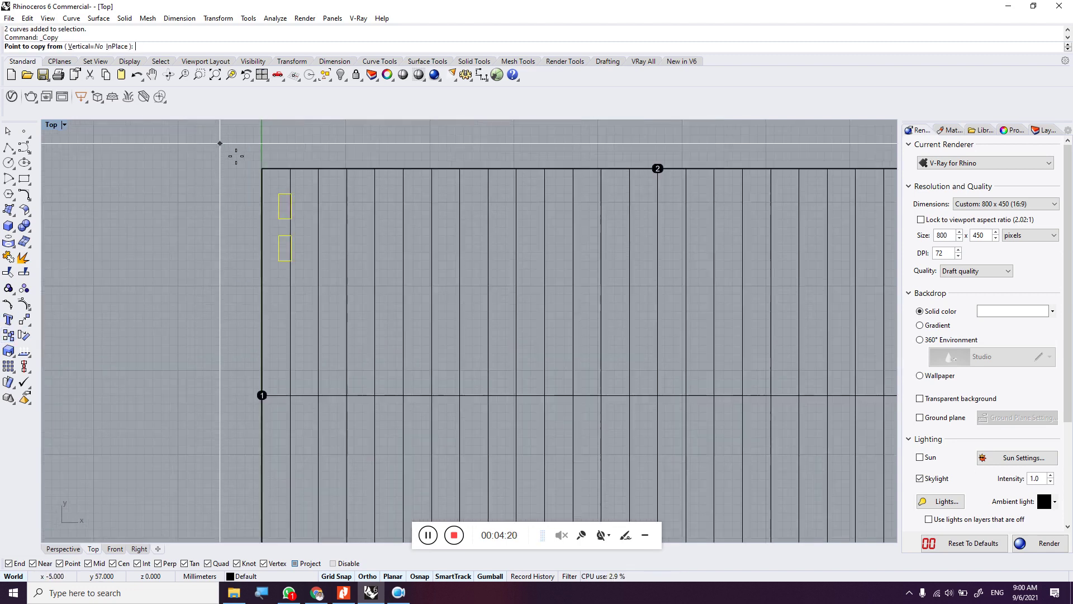
pyautogui.click(285, 194)
pyautogui.press('Escape')
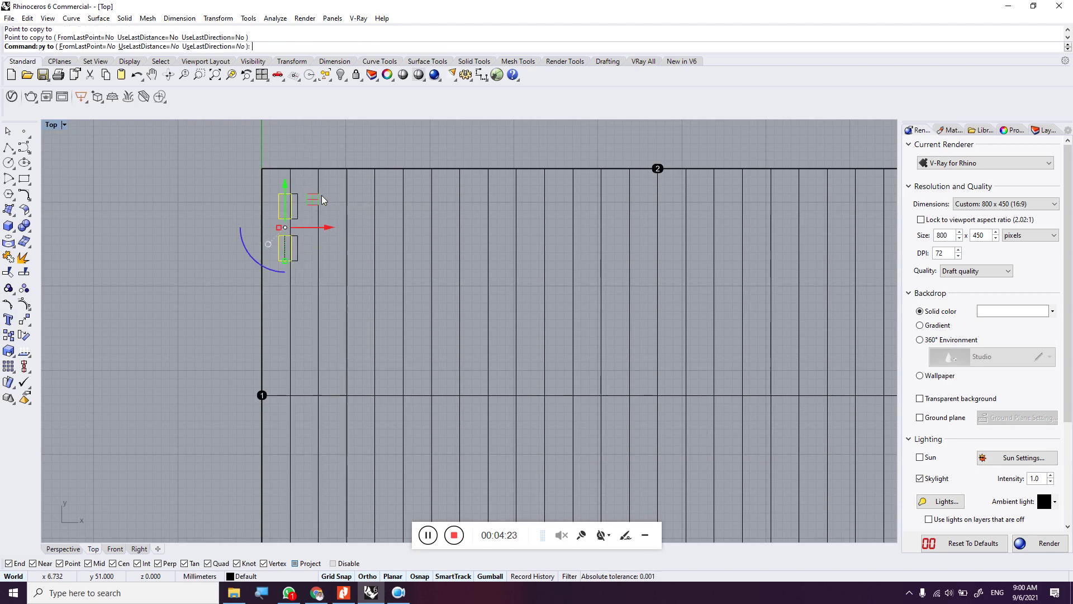
pyautogui.press('Delete')
# Step: Copy the centred LED pair onto each of the next seven guide lines, using the guide strip corners as reference points
pyautogui.moveTo(290, 310); pyautogui.dragTo(247, 152)
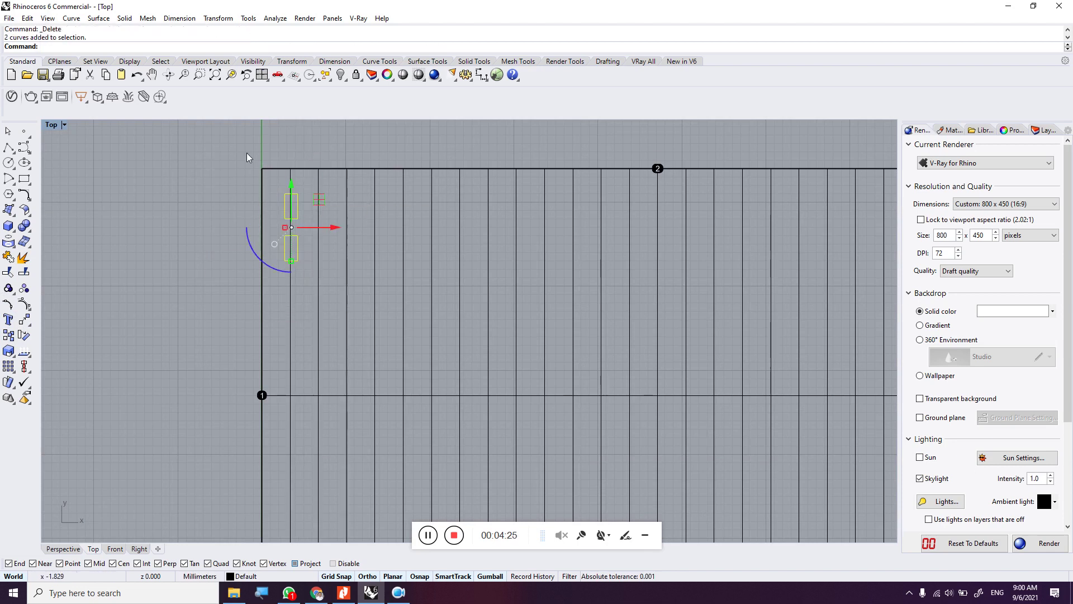
pyautogui.scroll(-5, 247, 153)
pyautogui.scroll(1, 243, 341)
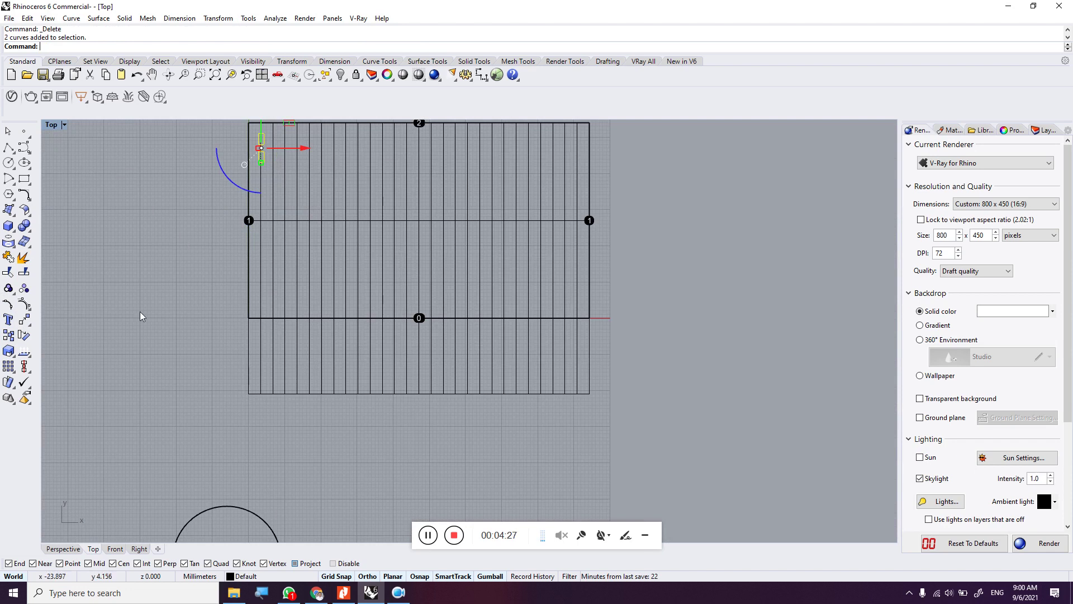
pyautogui.click(10, 336)
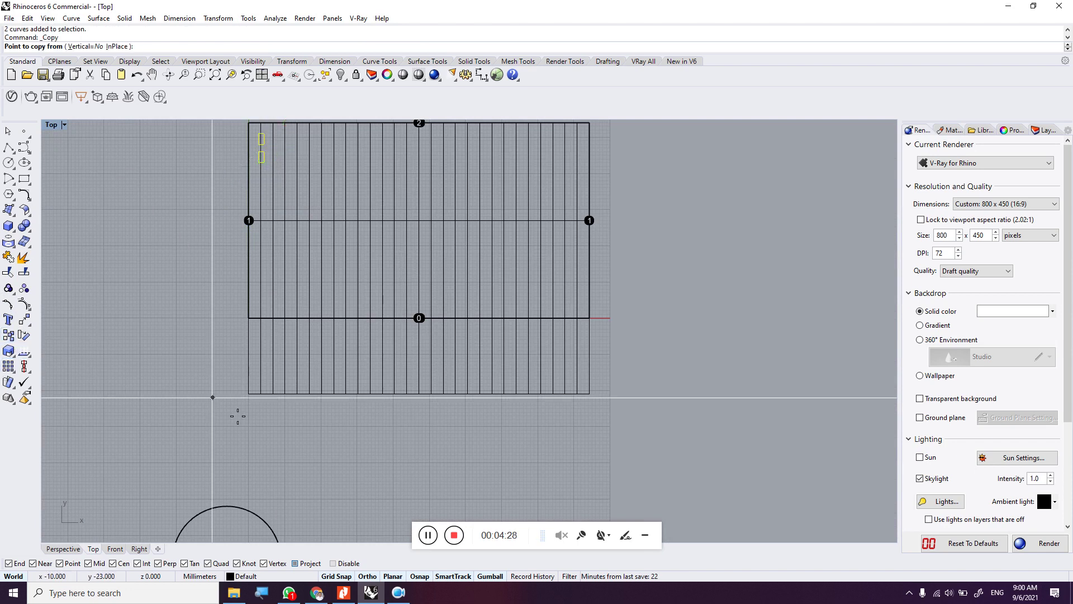
pyautogui.click(261, 394)
pyautogui.click(273, 393)
pyautogui.click(286, 394)
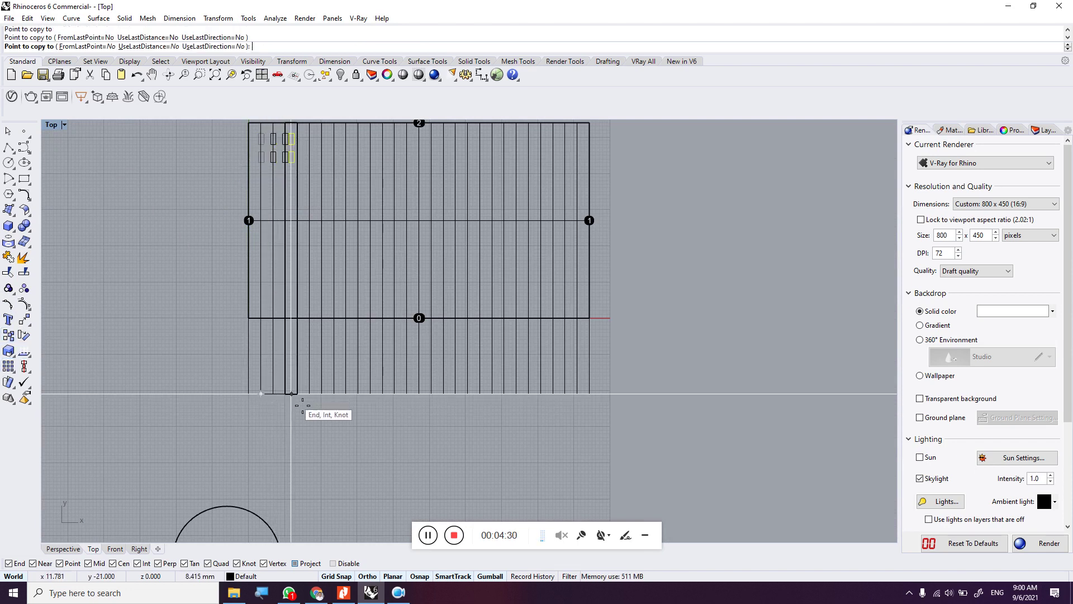
pyautogui.click(298, 393)
pyautogui.click(310, 394)
pyautogui.click(323, 393)
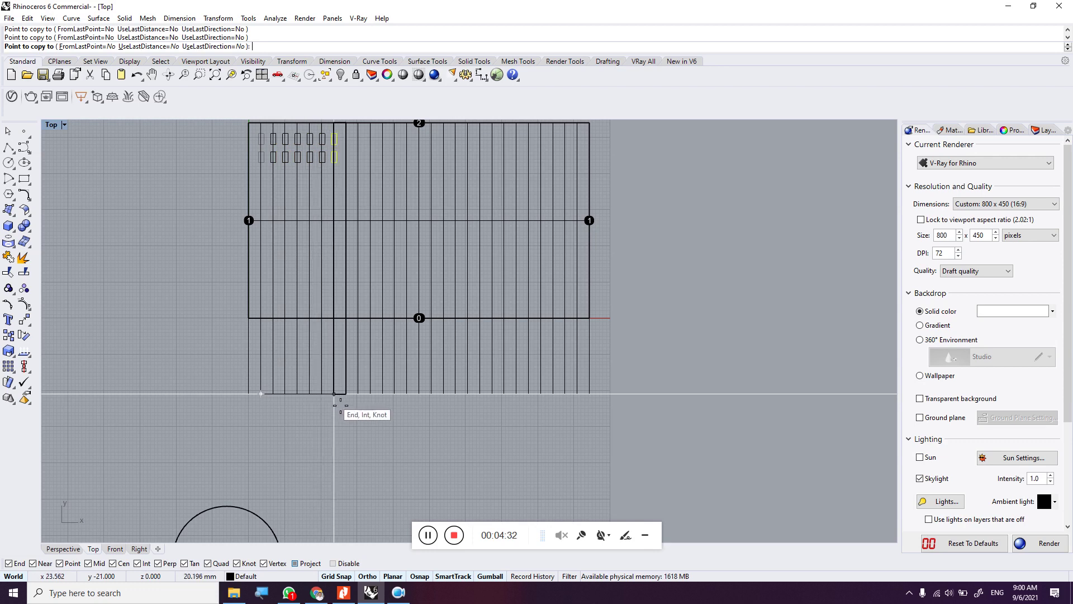
pyautogui.click(334, 393)
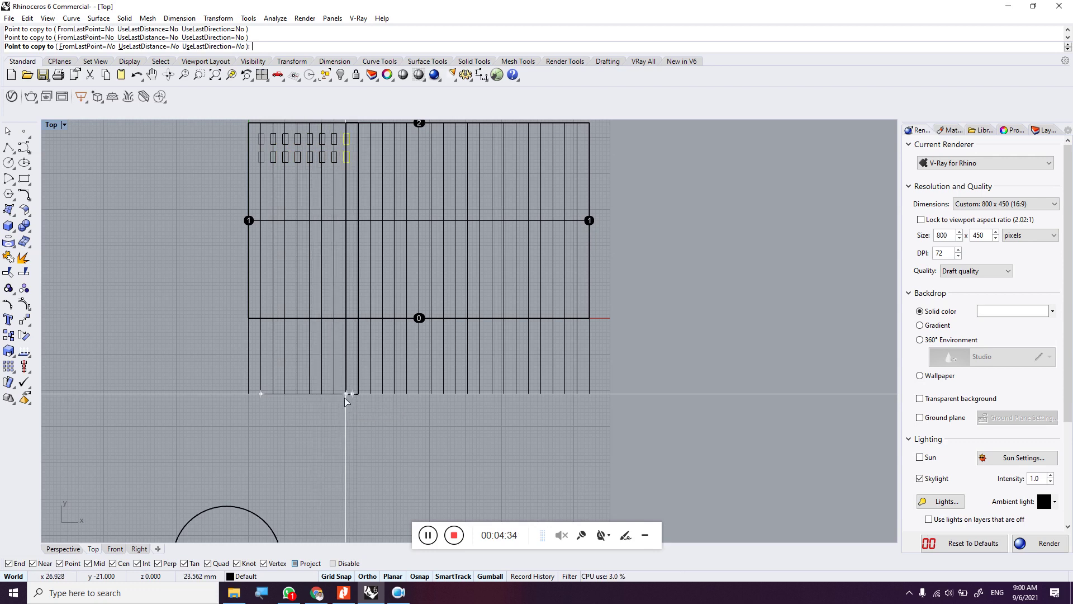
pyautogui.click(345, 398)
pyautogui.press('Return')
# Step: Copy the eight LED columns three times to the right, each copy continuing the guide-line spacing past the pattern's edge
pyautogui.scroll(-2, 368, 441)
pyautogui.moveTo(357, 272); pyautogui.dragTo(357, 272)
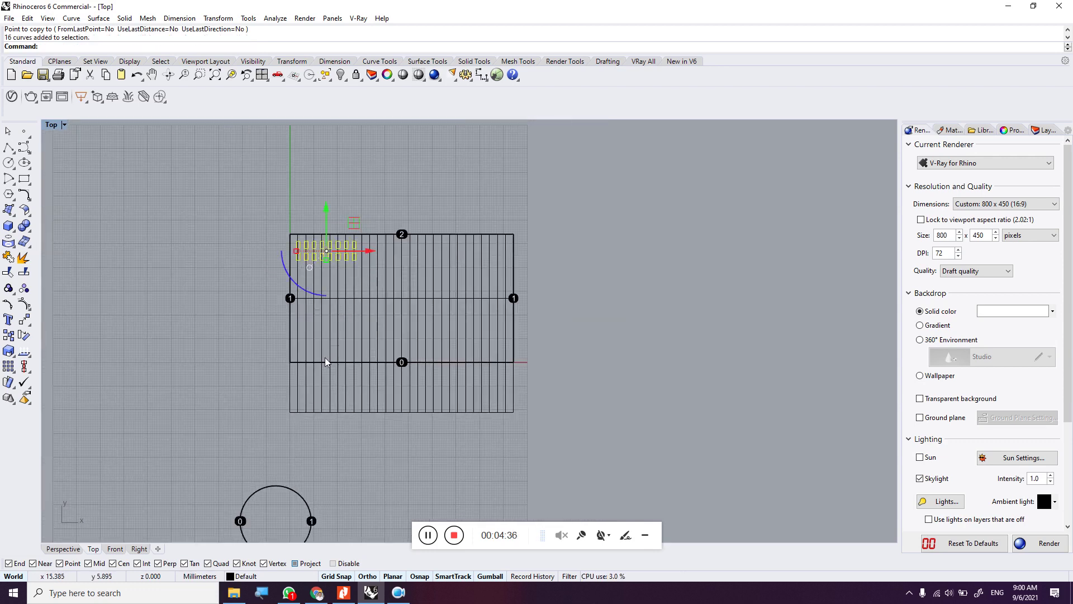
pyautogui.press('Return')
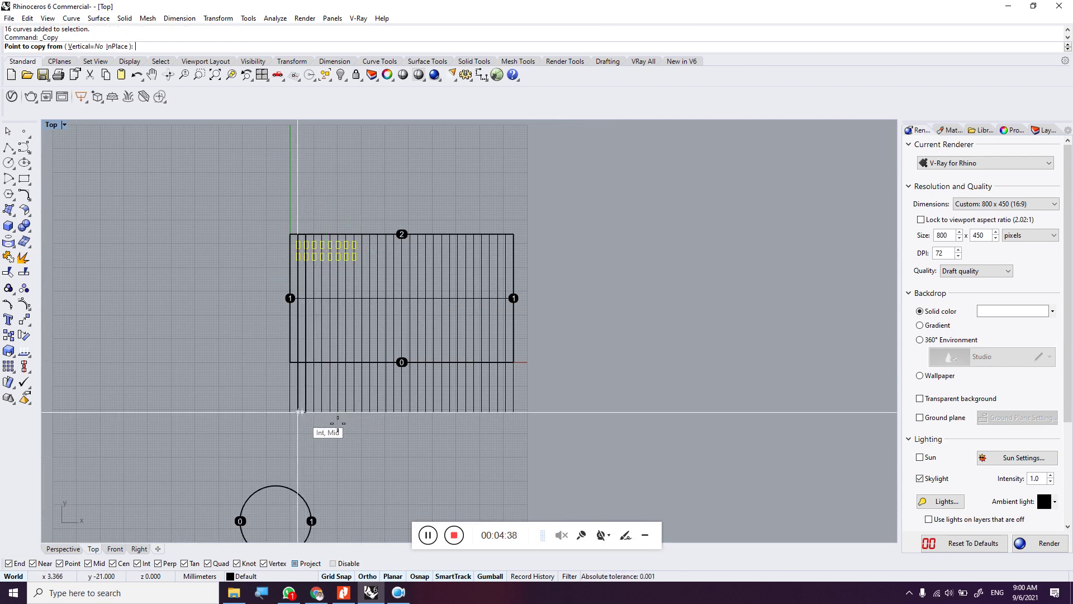
pyautogui.click(293, 412)
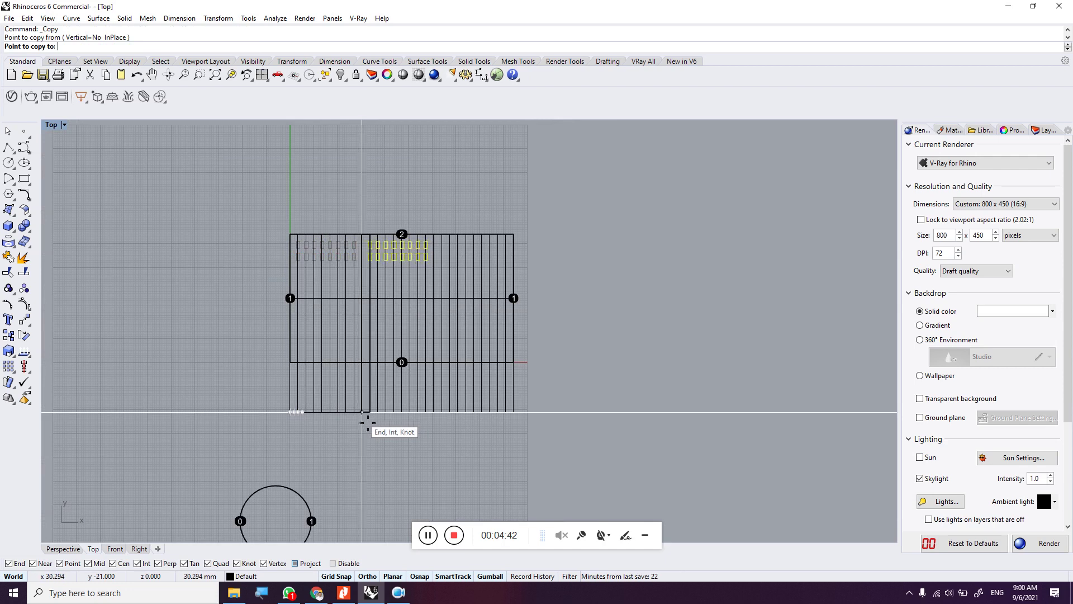
pyautogui.click(355, 413)
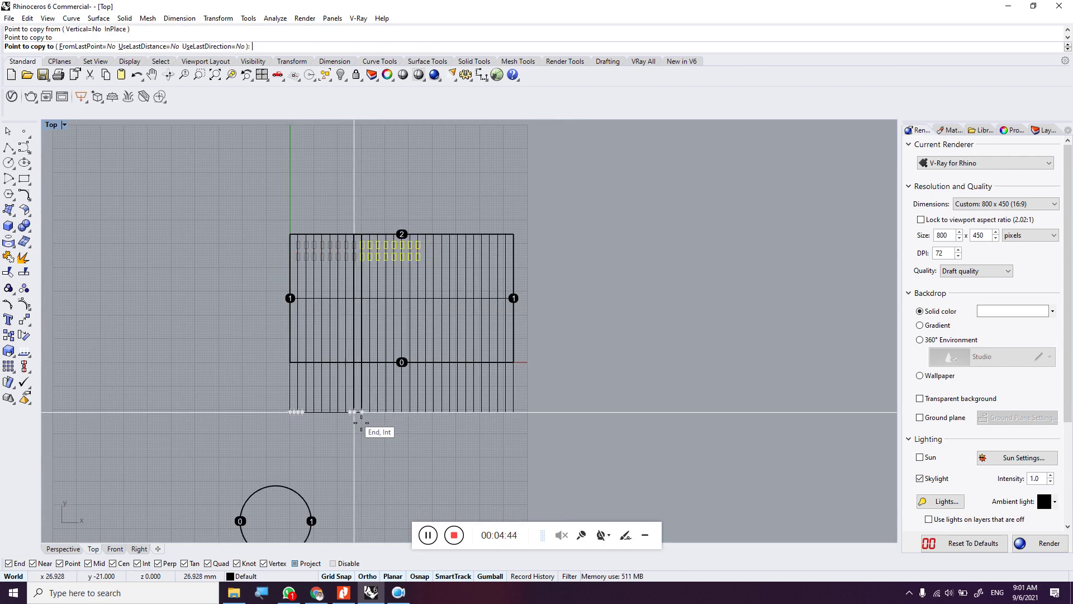
pyautogui.click(418, 412)
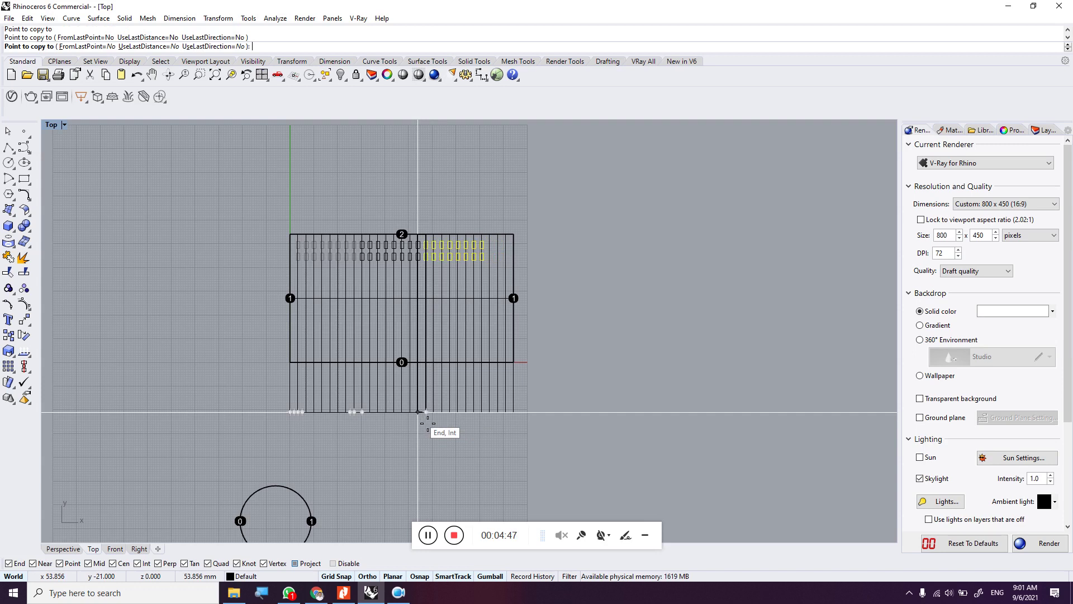
pyautogui.click(482, 412)
pyautogui.press('Return')
# Step: Delete the five LED columns at and beyond the pattern's right edge
pyautogui.click(618, 397)
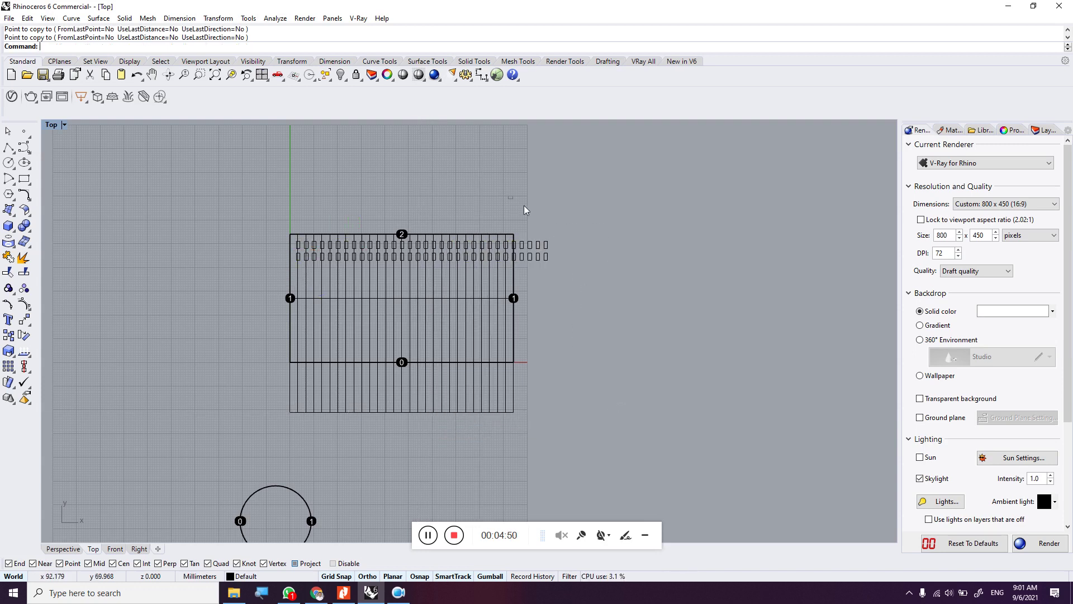
pyautogui.moveTo(582, 272); pyautogui.dragTo(583, 273)
pyautogui.press('Delete')
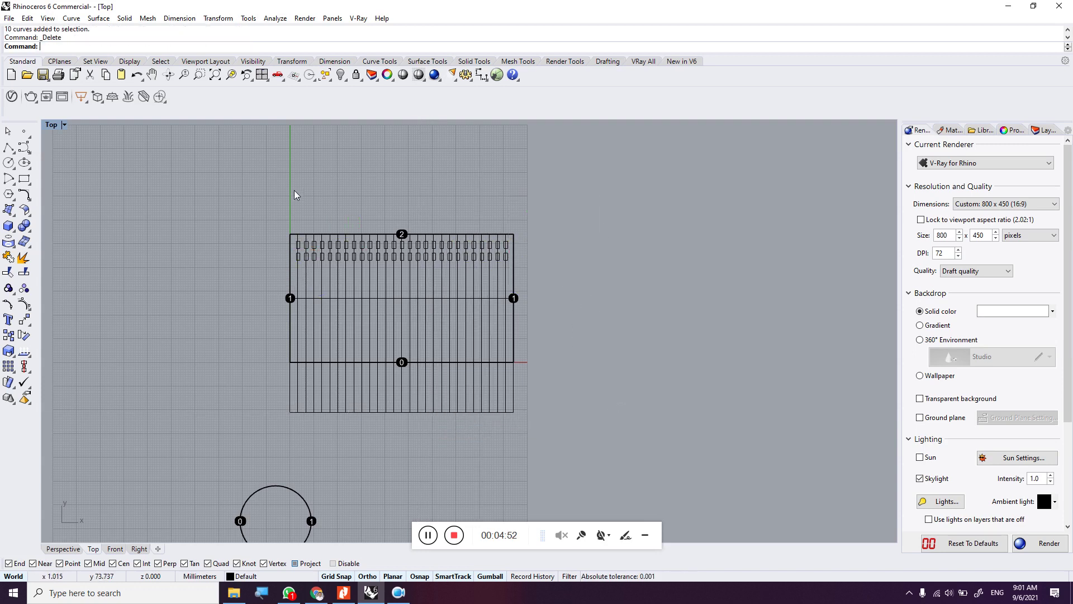
# Step: Extrude all LED rectangles across the pattern as solids with a distance of 0.5 mm
pyautogui.moveTo(292, 188); pyautogui.dragTo(545, 273)
pyautogui.click(16, 242)
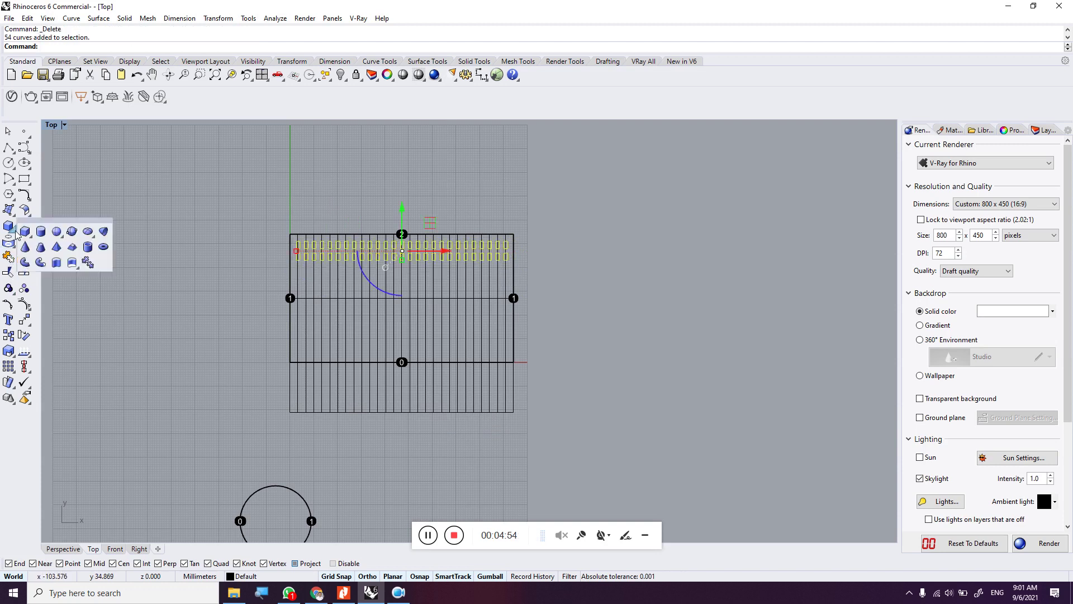
pyautogui.click(58, 262)
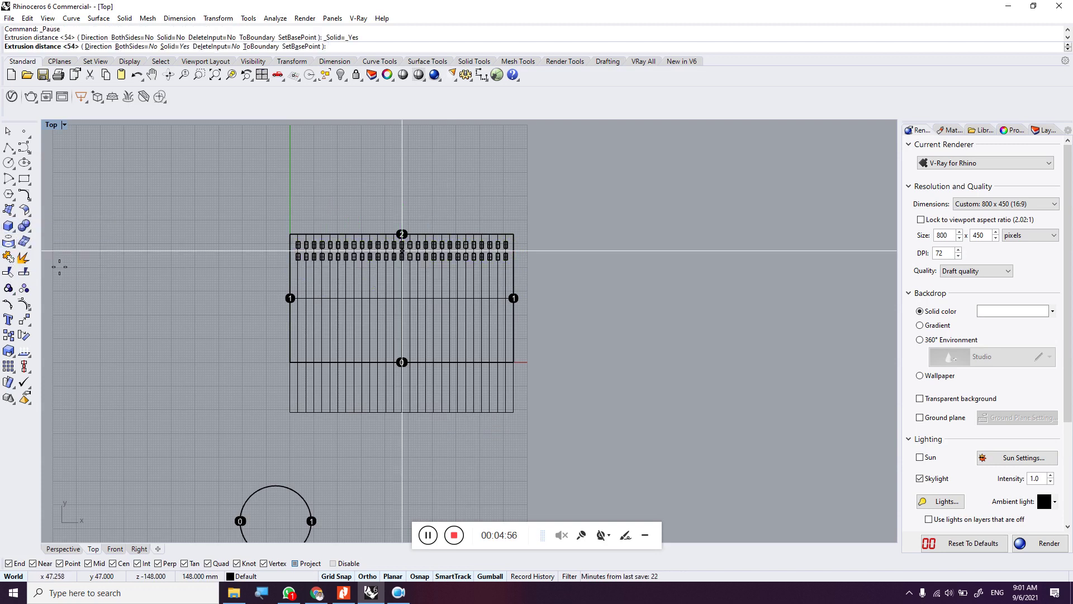
pyautogui.write('.5')
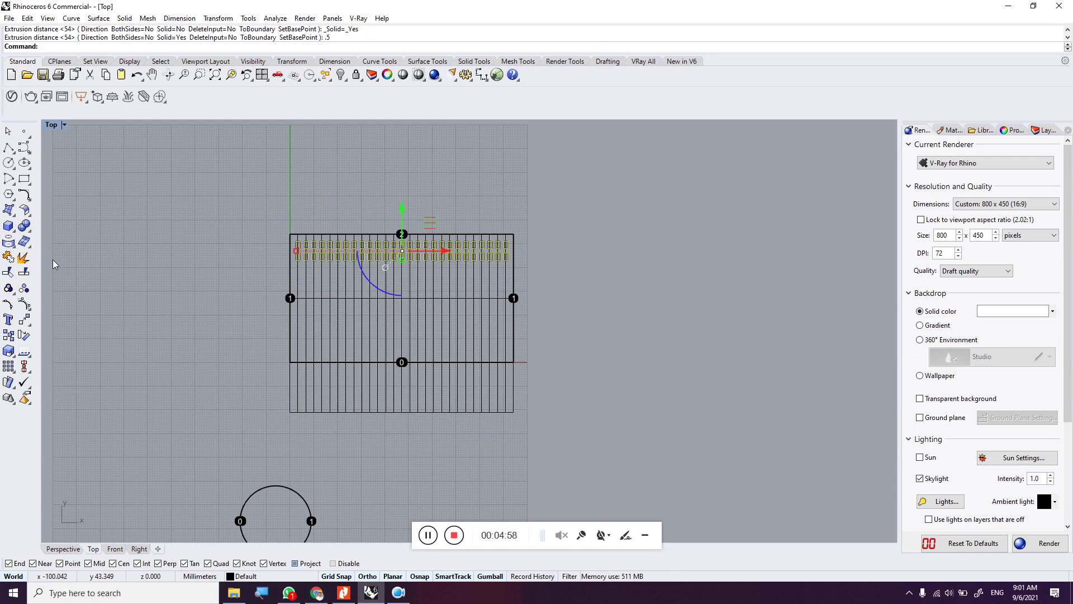
pyautogui.press('Return')
# Step: Group all the LED extrusions together with their base rectangles
pyautogui.doubleClick(46, 124)
pyautogui.moveTo(675, 271); pyautogui.dragTo(678, 160, button='right')
pyautogui.scroll(-5, 629, 201)
pyautogui.scroll(3, 630, 200)
pyautogui.moveTo(644, 151); pyautogui.dragTo(870, 273)
pyautogui.hotkey('ctrl', 'g')
pyautogui.press('Escape')
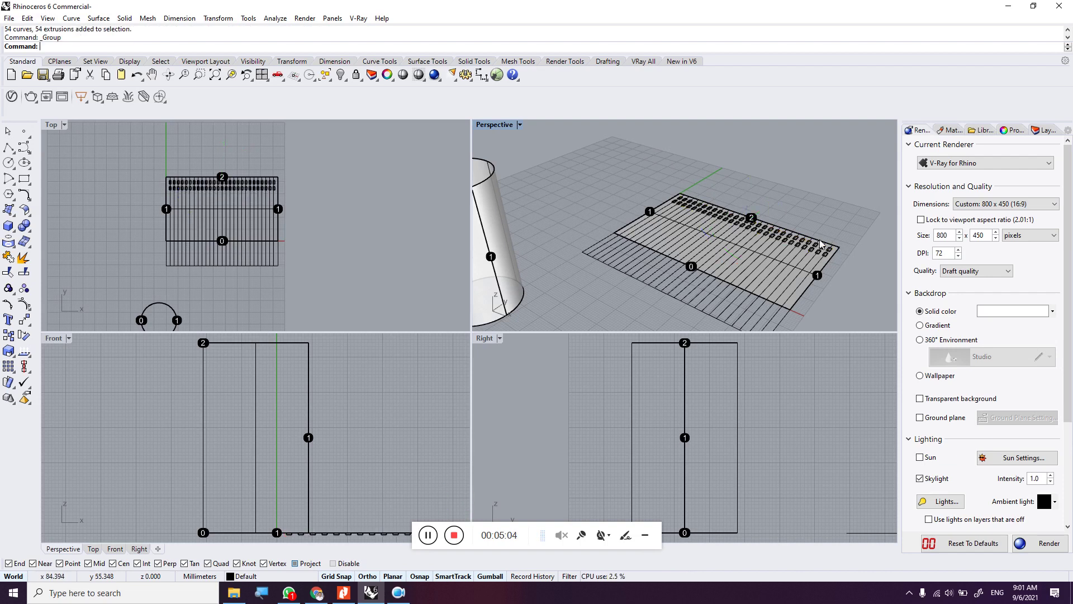
# Step: Move the LED group vertically by its own 0.5 mm thickness so the blocks rest on top of the flattened surface
pyautogui.scroll(3, 755, 256)
pyautogui.doubleClick(493, 126)
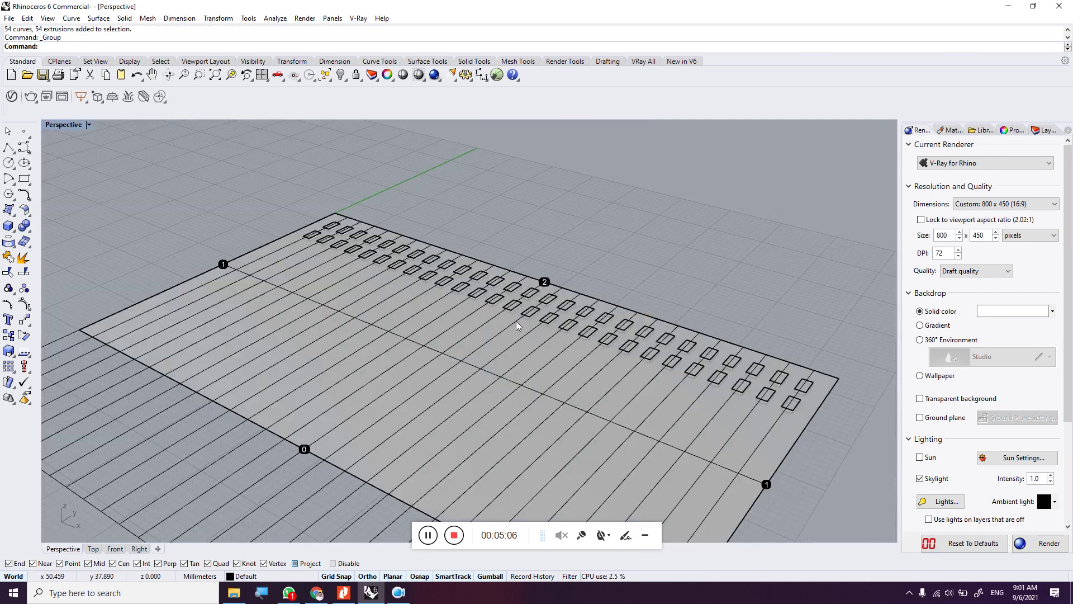
pyautogui.moveTo(515, 321); pyautogui.dragTo(532, 290, button='right')
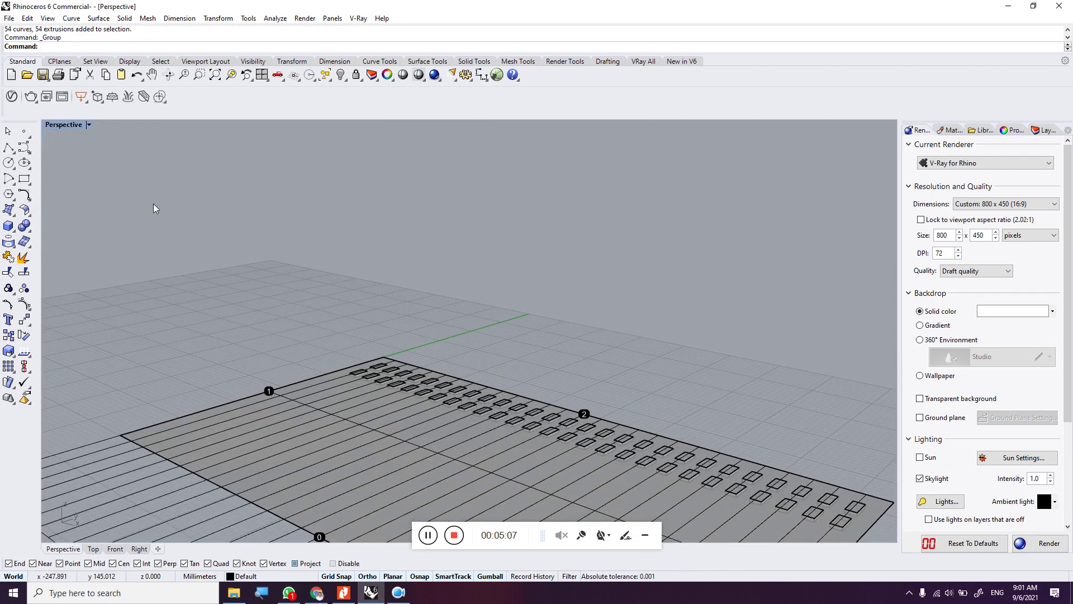
pyautogui.doubleClick(59, 126)
pyautogui.scroll(-2, 655, 423)
pyautogui.scroll(3, 861, 472)
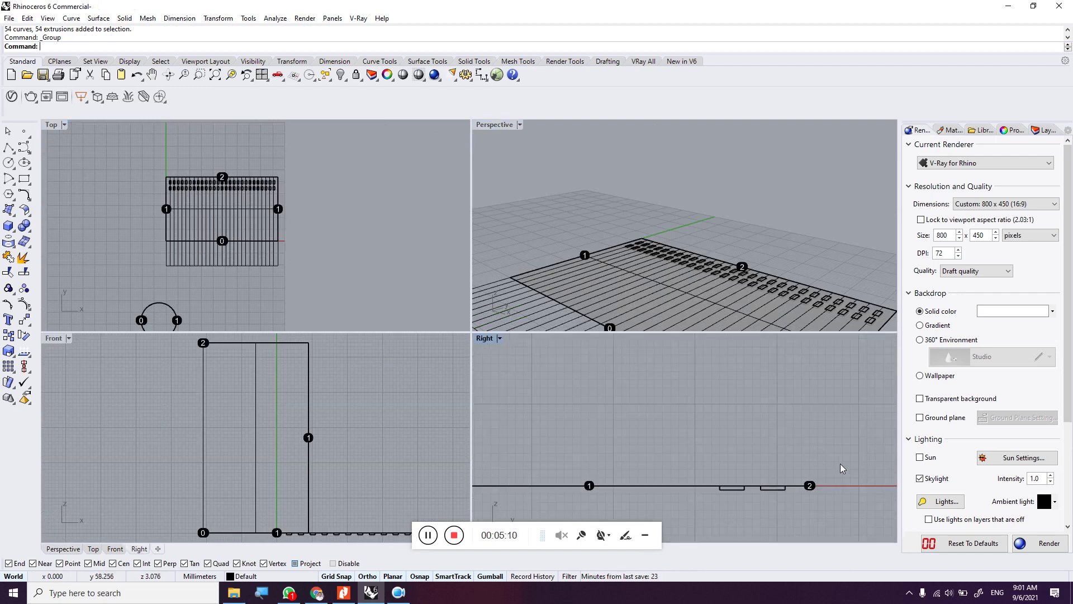
pyautogui.moveTo(605, 449); pyautogui.dragTo(752, 525)
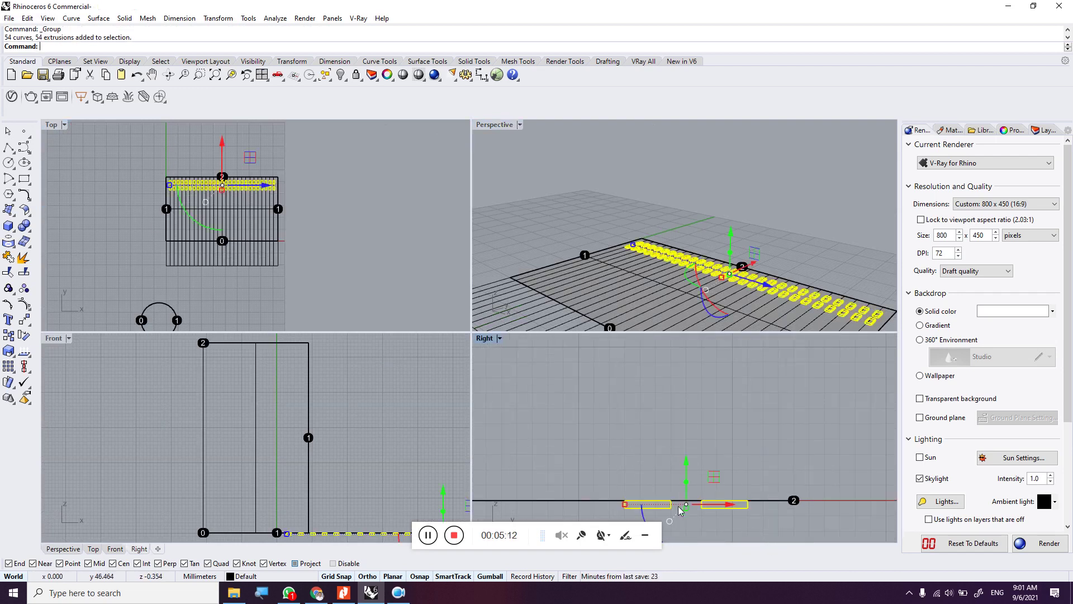
pyautogui.click(24, 319)
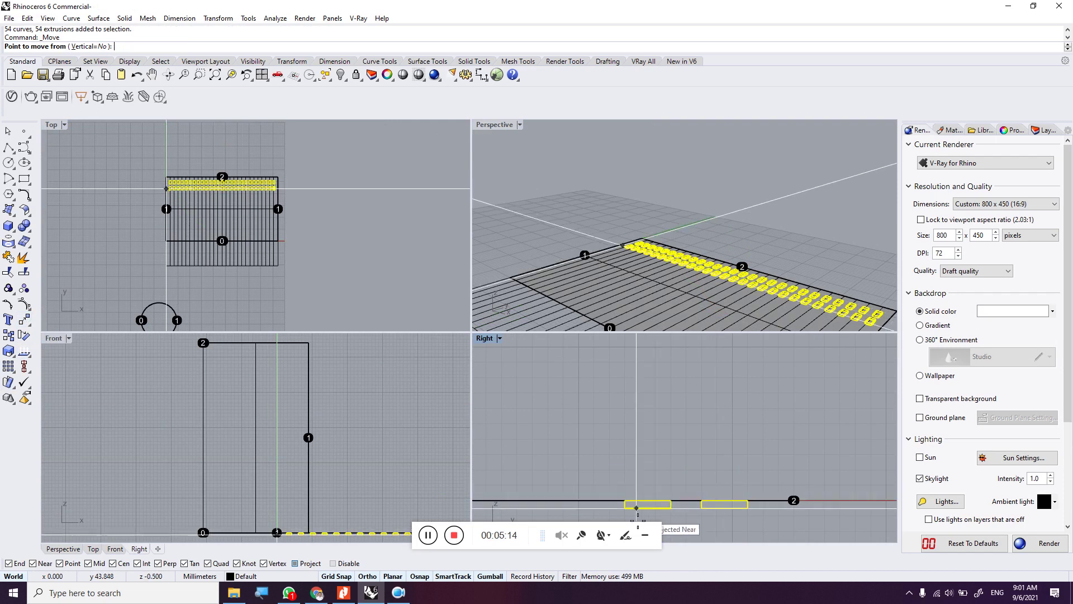
pyautogui.click(625, 507)
pyautogui.click(625, 500)
pyautogui.click(622, 457)
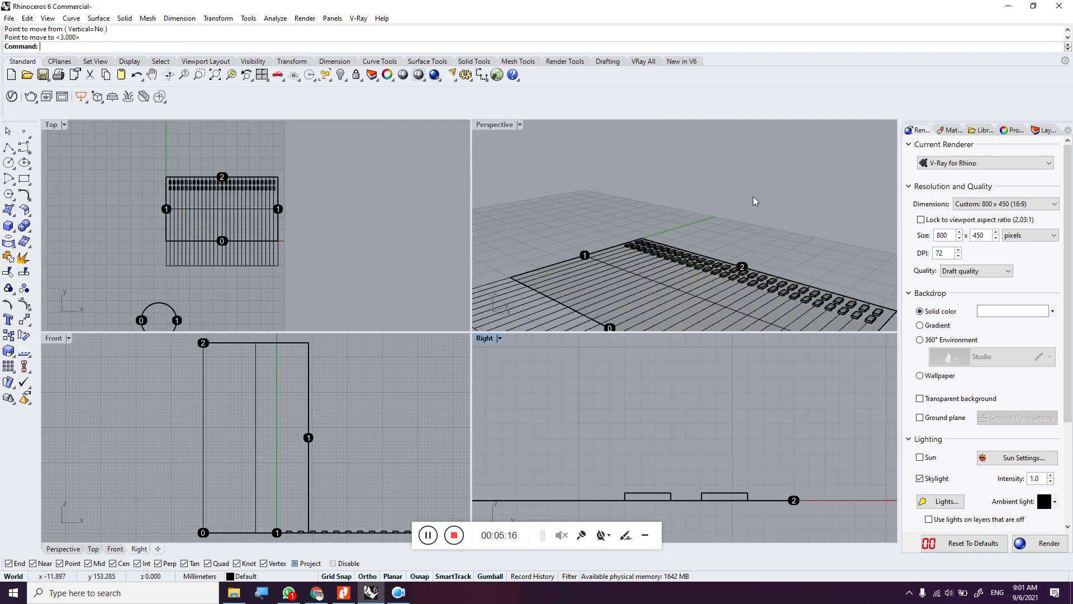
# Step: Flow the LED group along the surface, using the flattened surface's edge 2 as base and the cylinder's matching upper edge 2 as target
pyautogui.moveTo(754, 197); pyautogui.dragTo(757, 230, button='right')
pyautogui.scroll(1, 758, 230)
pyautogui.scroll(-2, 758, 224)
pyautogui.doubleClick(499, 126)
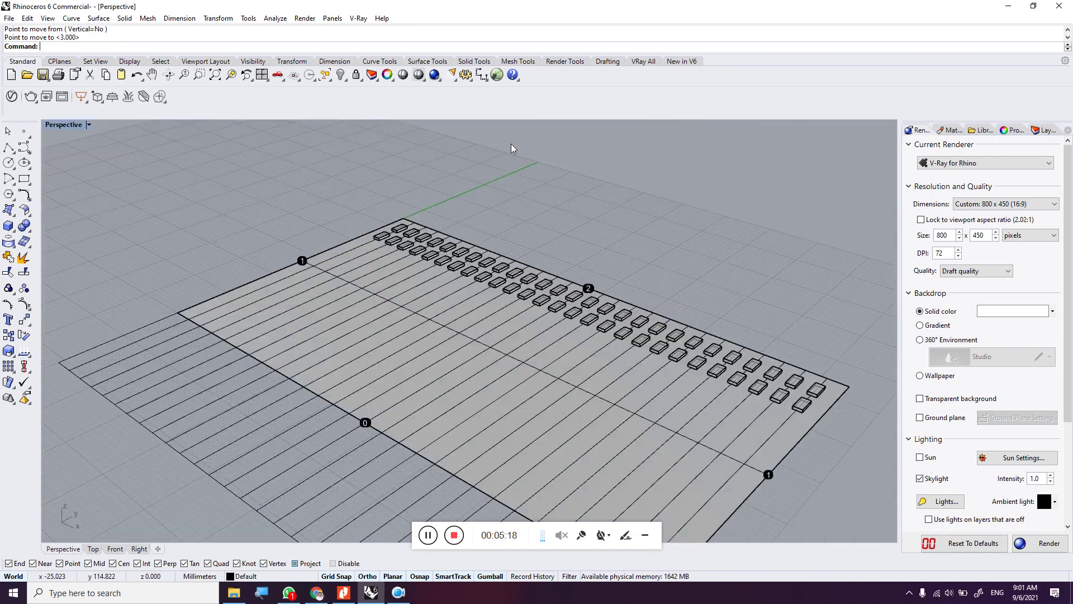
pyautogui.scroll(-5, 615, 299)
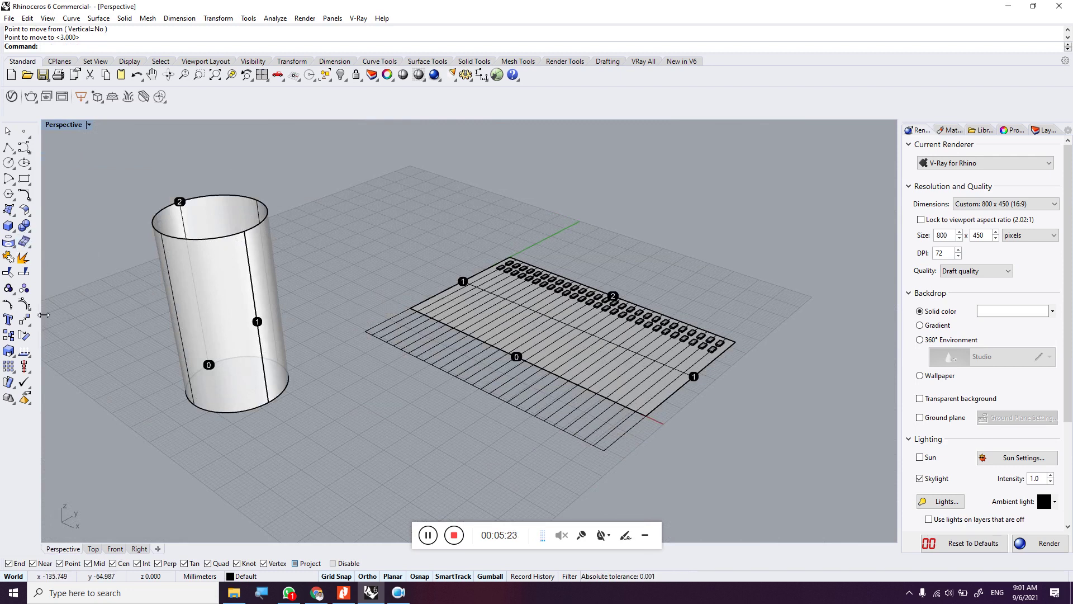
pyautogui.click(29, 325)
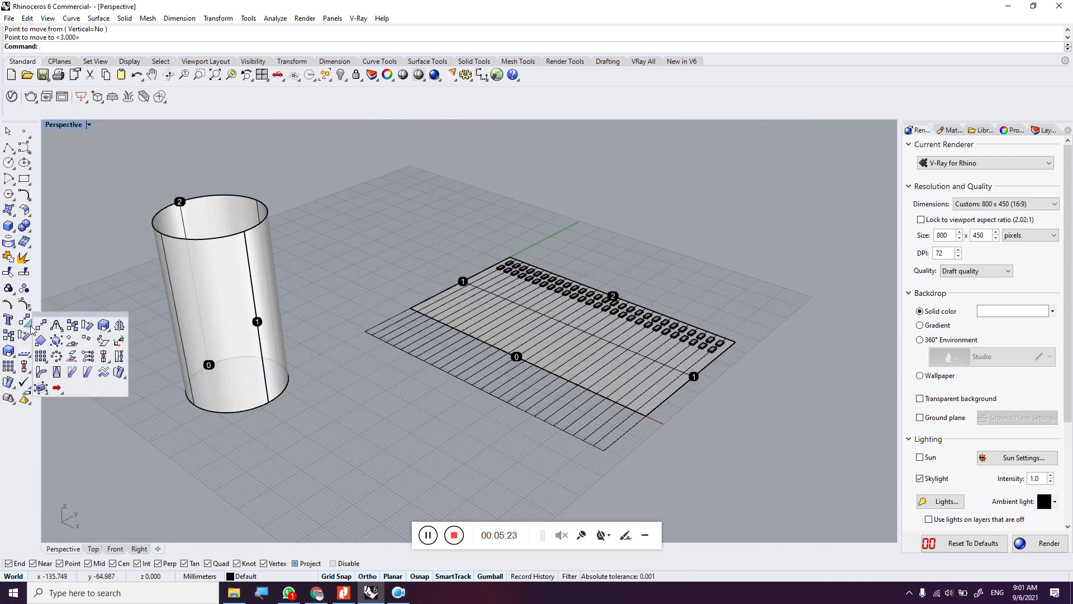
pyautogui.click(118, 376)
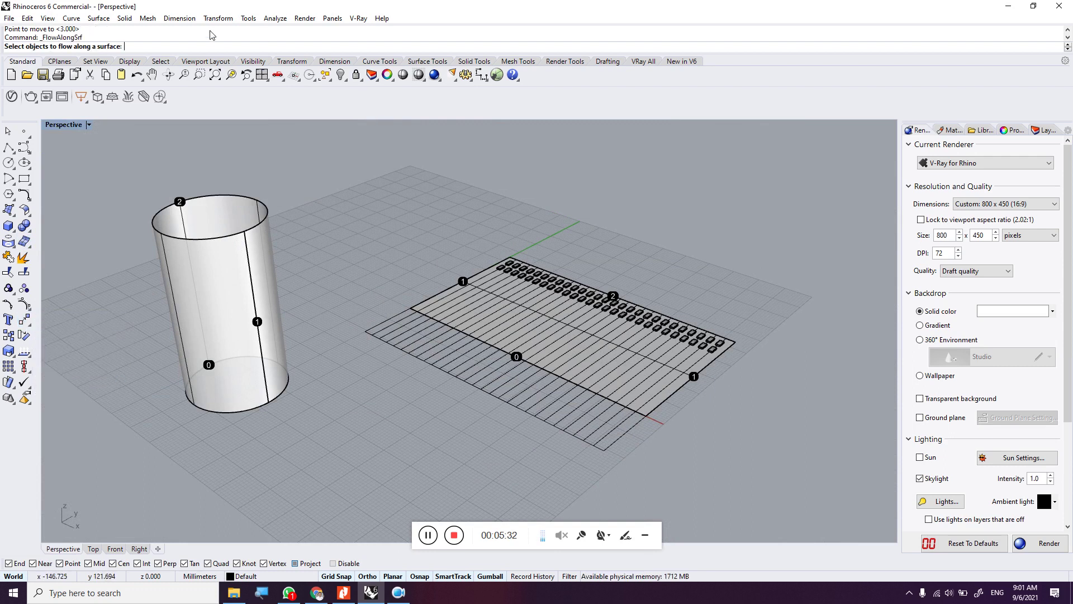
pyautogui.click(723, 346)
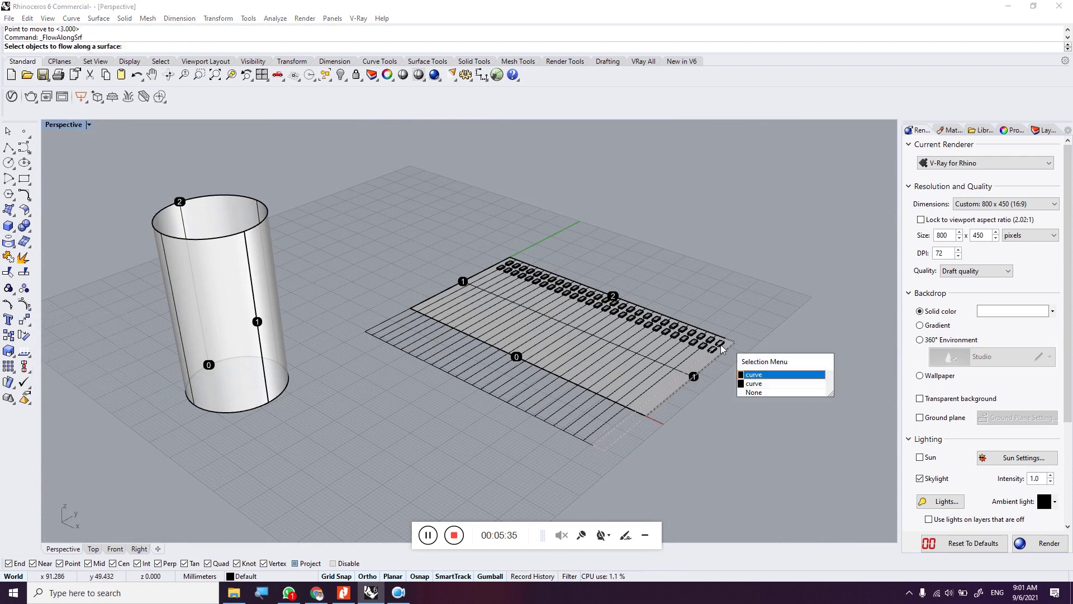
pyautogui.click(754, 310)
pyautogui.scroll(3, 720, 351)
pyautogui.scroll(1, 719, 351)
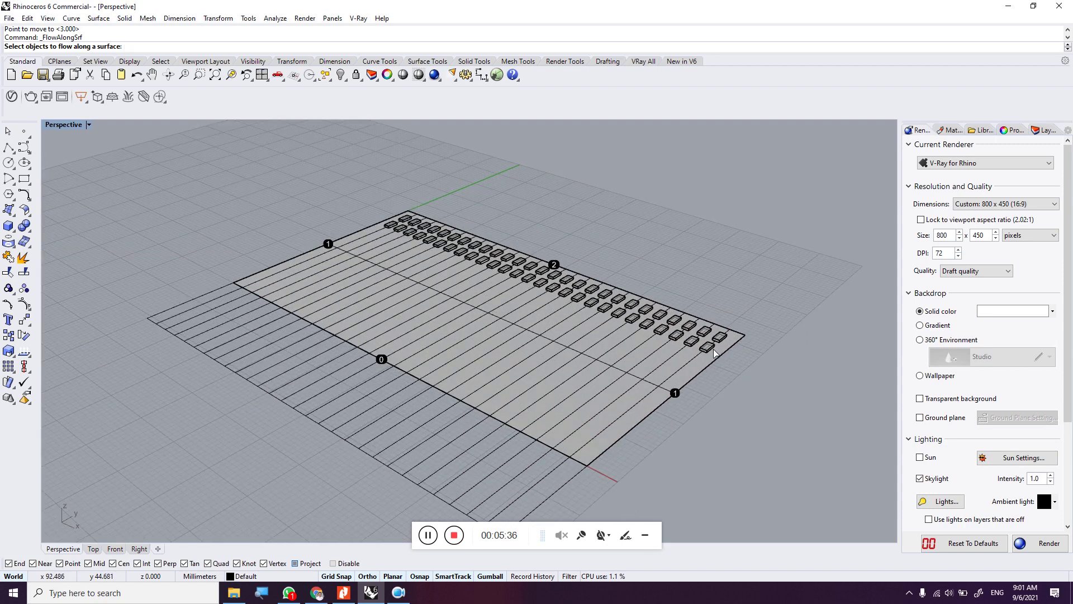
pyautogui.click(713, 348)
pyautogui.scroll(-5, 762, 354)
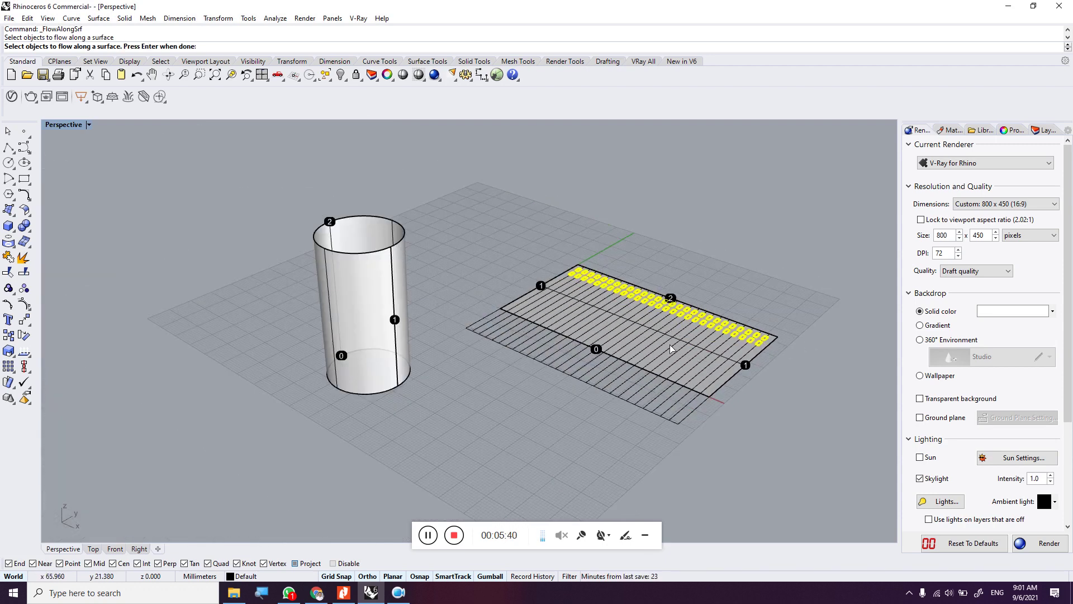
pyautogui.press('Return')
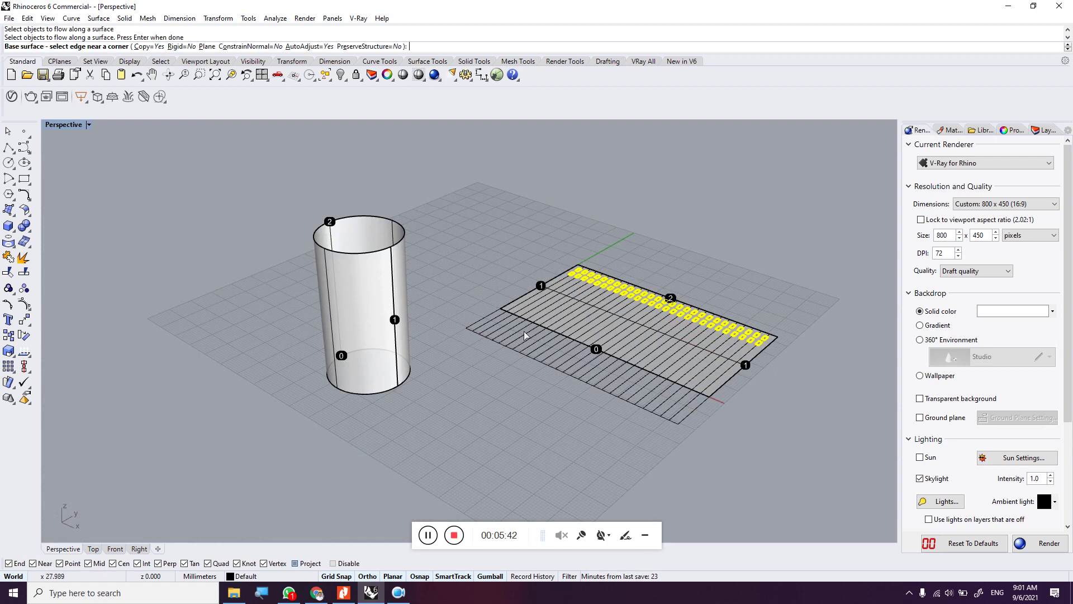
pyautogui.moveTo(378, 336); pyautogui.dragTo(411, 336, button='right')
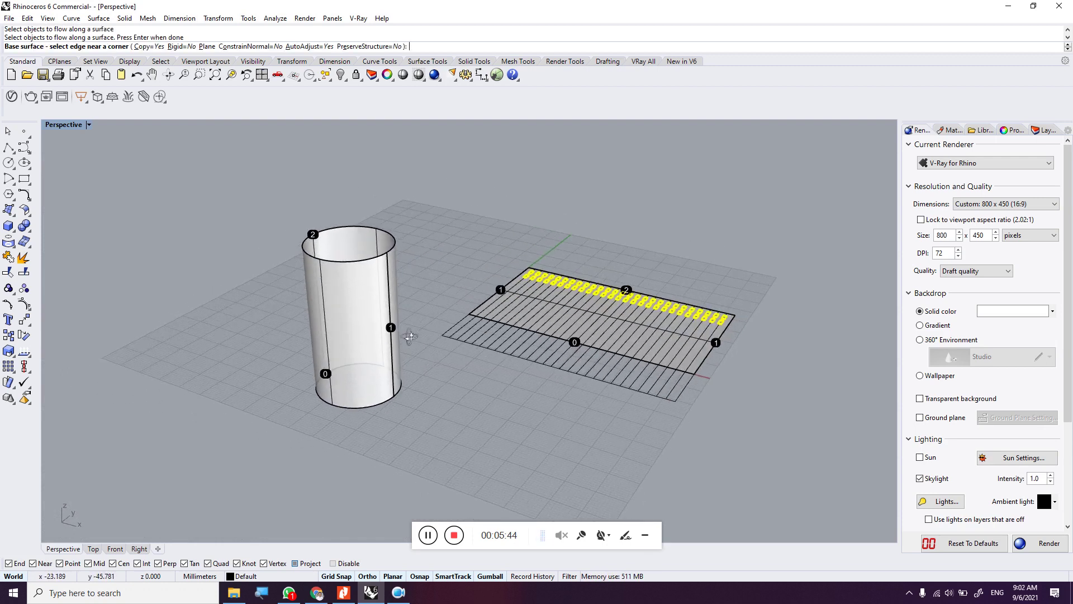
pyautogui.scroll(2, 598, 352)
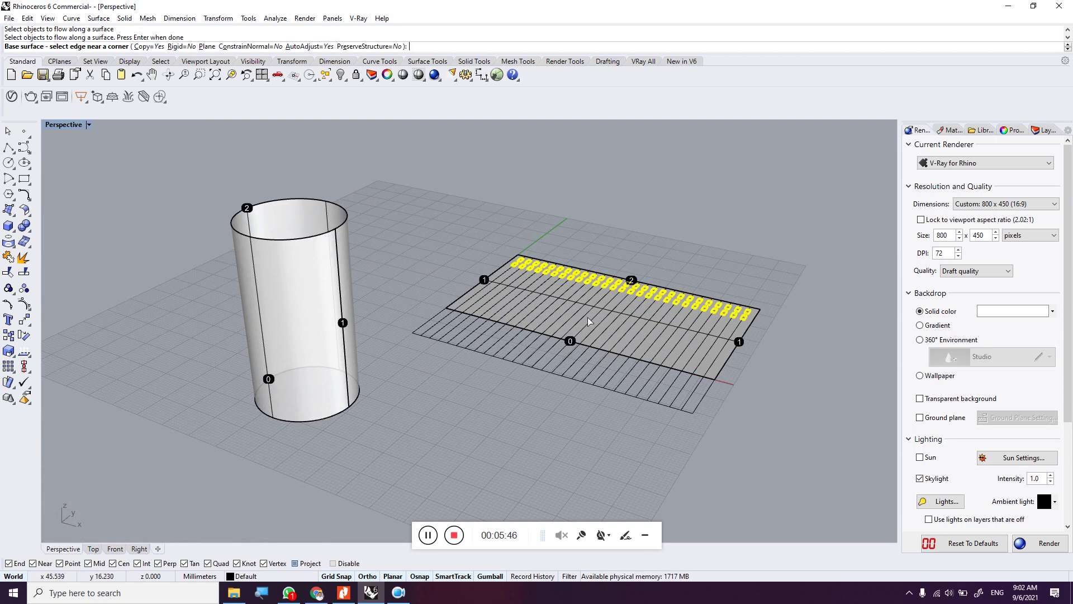
pyautogui.scroll(5, 623, 280)
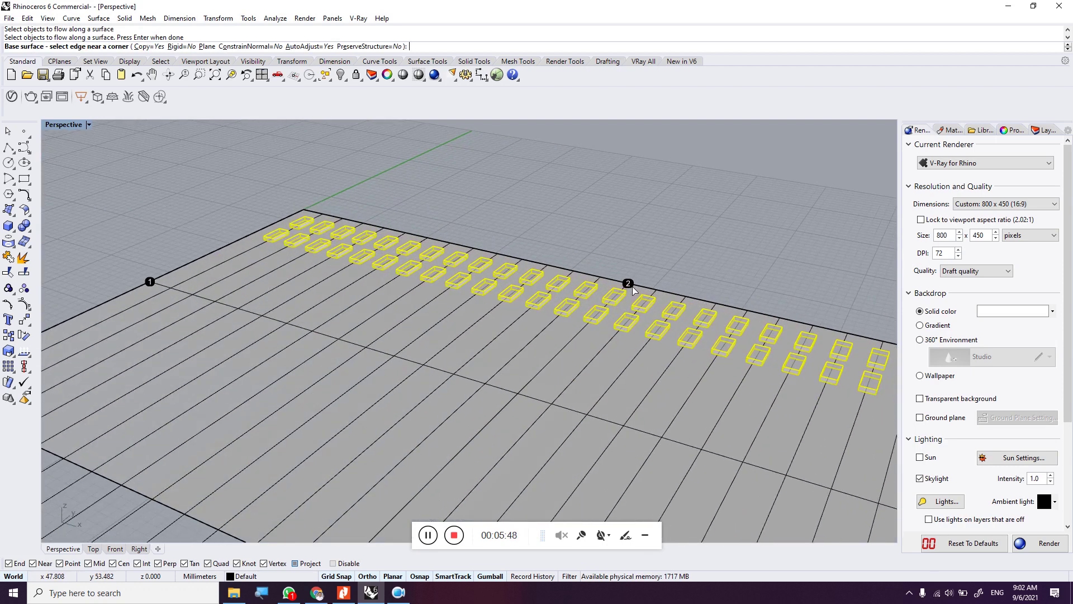
pyautogui.click(629, 286)
pyautogui.scroll(-7, 680, 284)
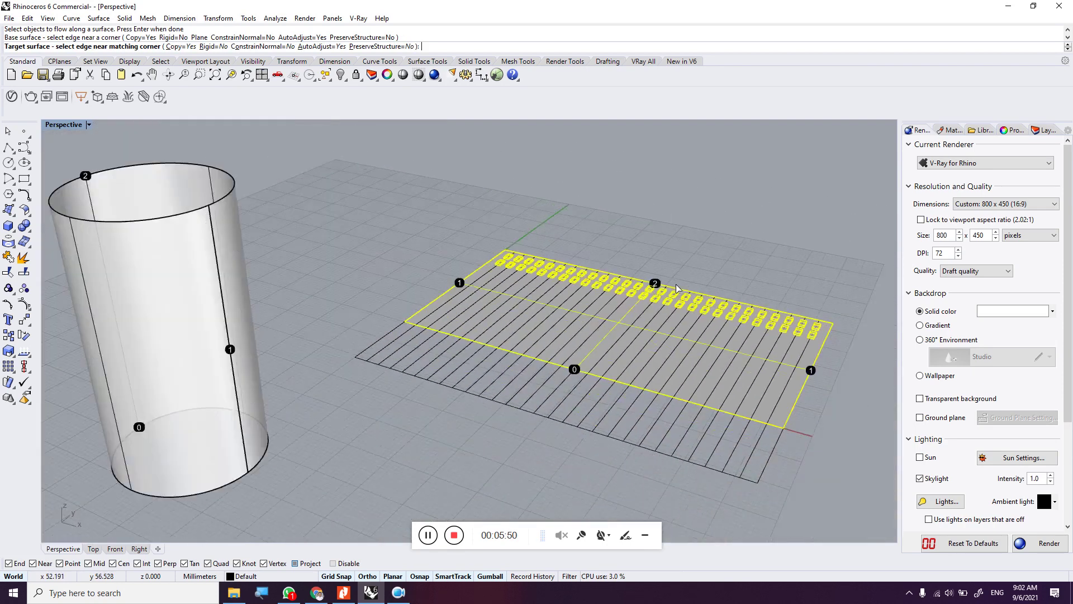
pyautogui.moveTo(421, 278); pyautogui.dragTo(601, 256, button='right')
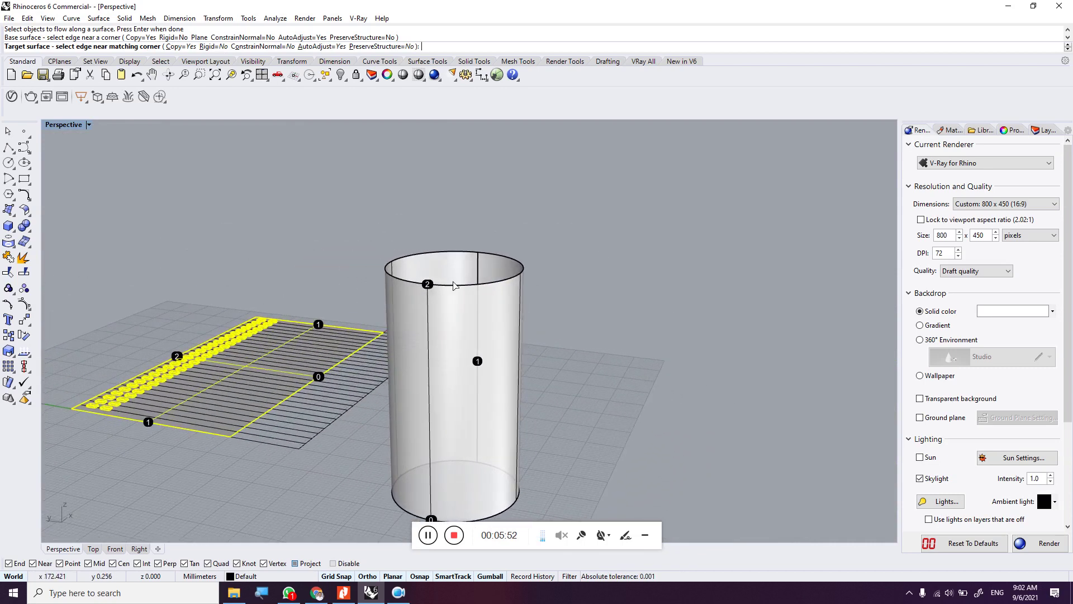
pyautogui.scroll(8, 436, 288)
pyautogui.click(437, 286)
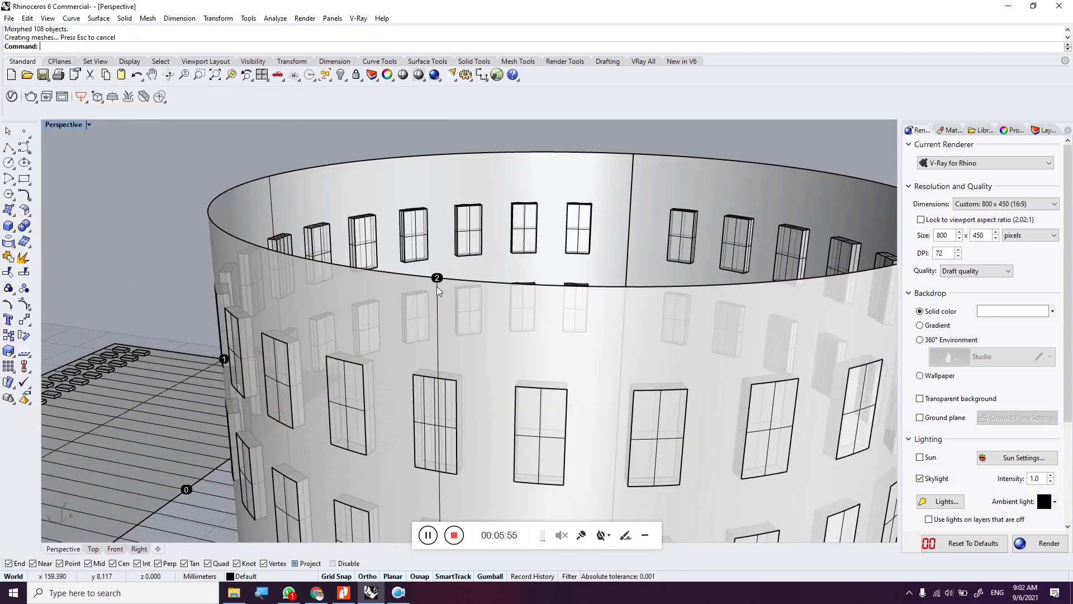
# Step: Examine the placement of the flowed LED blocks around the cylinder wall from several sides
pyautogui.scroll(-5, 441, 286)
pyautogui.moveTo(473, 320); pyautogui.dragTo(313, 330, button='right')
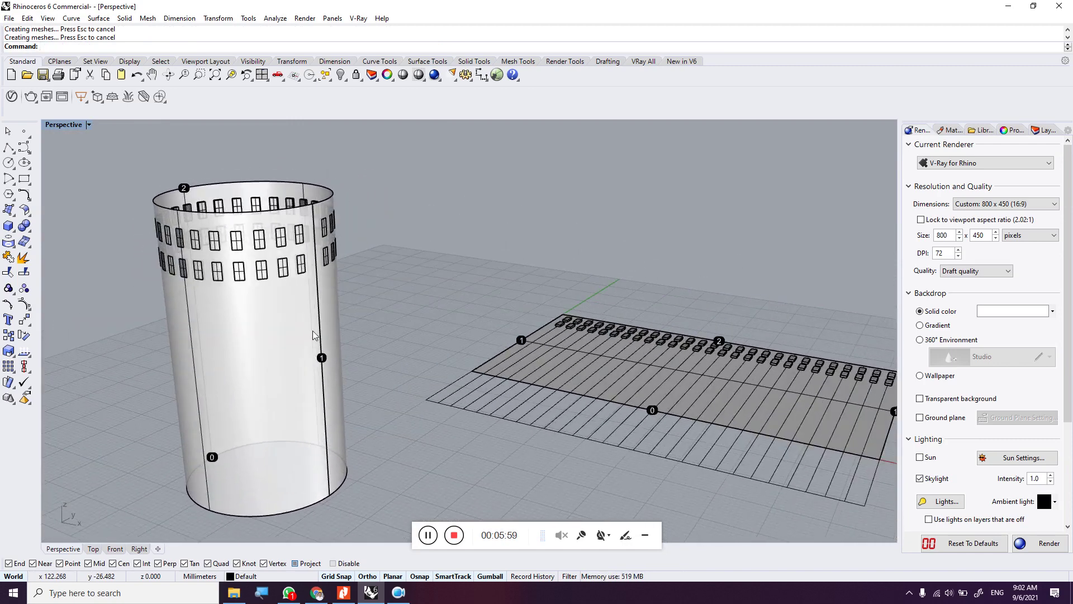
pyautogui.scroll(-3, 240, 271)
pyautogui.scroll(5, 382, 286)
pyautogui.scroll(4, 381, 286)
pyautogui.moveTo(385, 288); pyautogui.dragTo(426, 264, button='right')
pyautogui.scroll(-2, 349, 294)
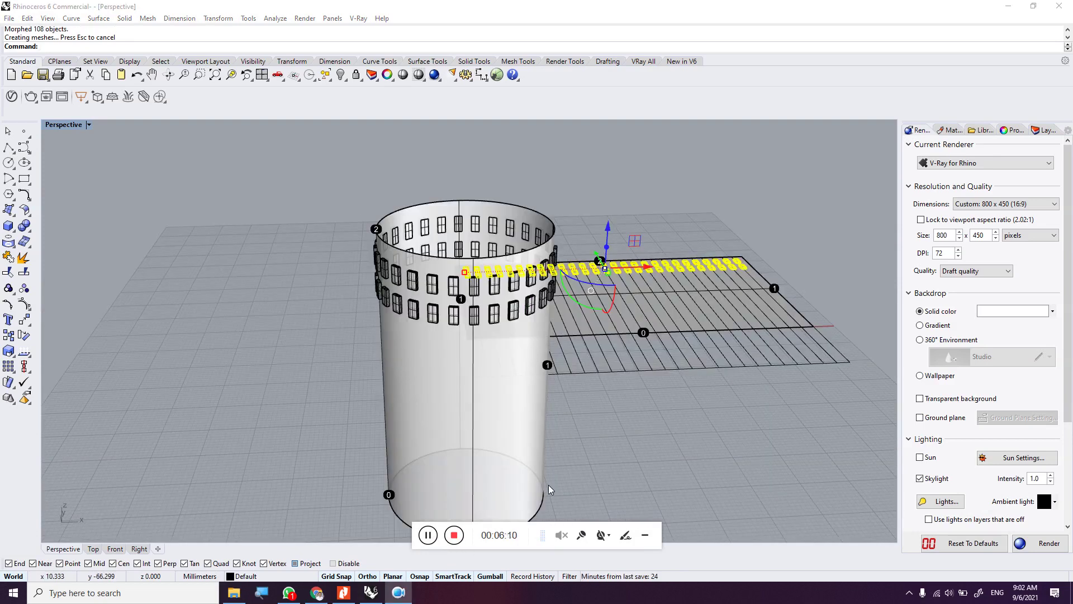
pyautogui.moveTo(515, 391); pyautogui.dragTo(568, 365, button='right')
pyautogui.press('Delete')
pyautogui.keyDown('shift'); pyautogui.moveTo(148, 282); pyautogui.dragTo(225, 296, button='right'); pyautogui.keyUp('shift')
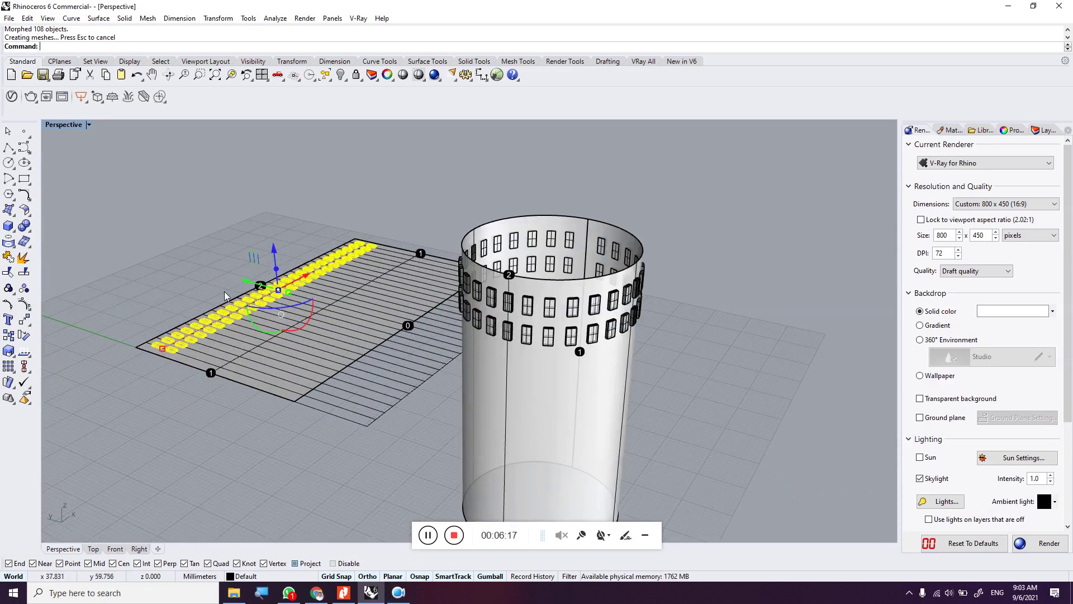
pyautogui.moveTo(407, 316)
pyautogui.mouseDown(button='right')
pyautogui.moveTo(392, 305)
pyautogui.moveTo(401, 312)
pyautogui.mouseUp(button='right')
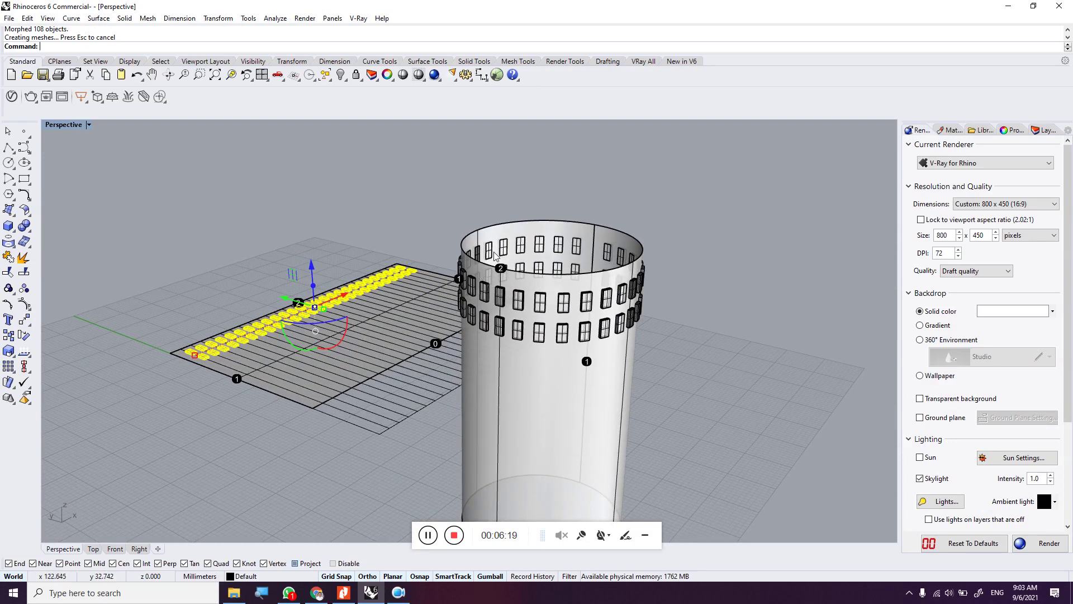
# Step: Offset the cylinder surface inward by 0.25 mm as a solid to give the PCB wall its thickness
pyautogui.click(499, 249)
pyautogui.click(508, 229)
pyautogui.scroll(5, 484, 231)
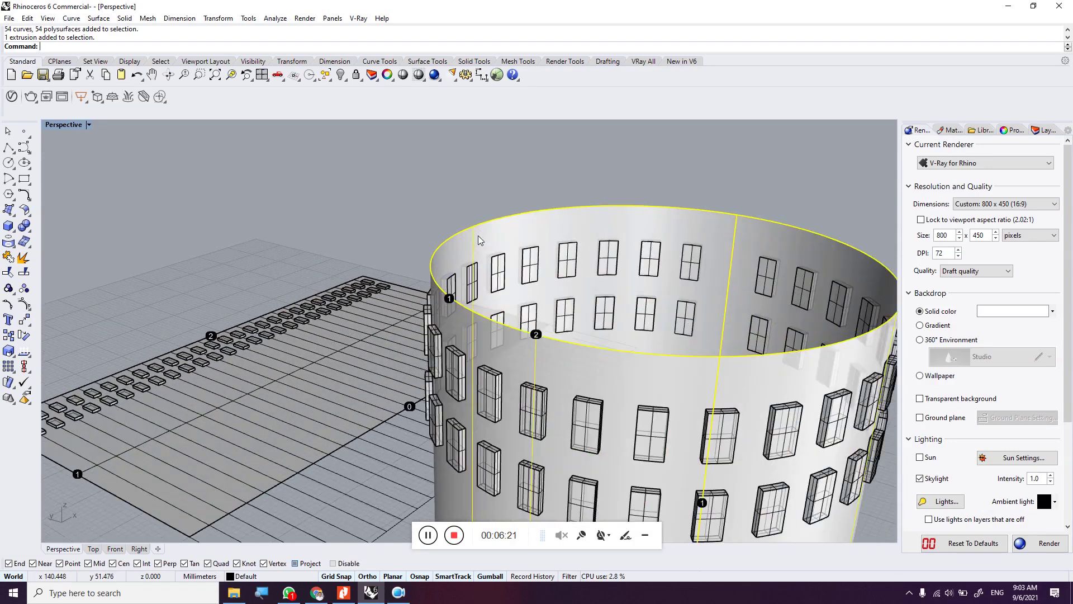
pyautogui.write('OffsetSrf')
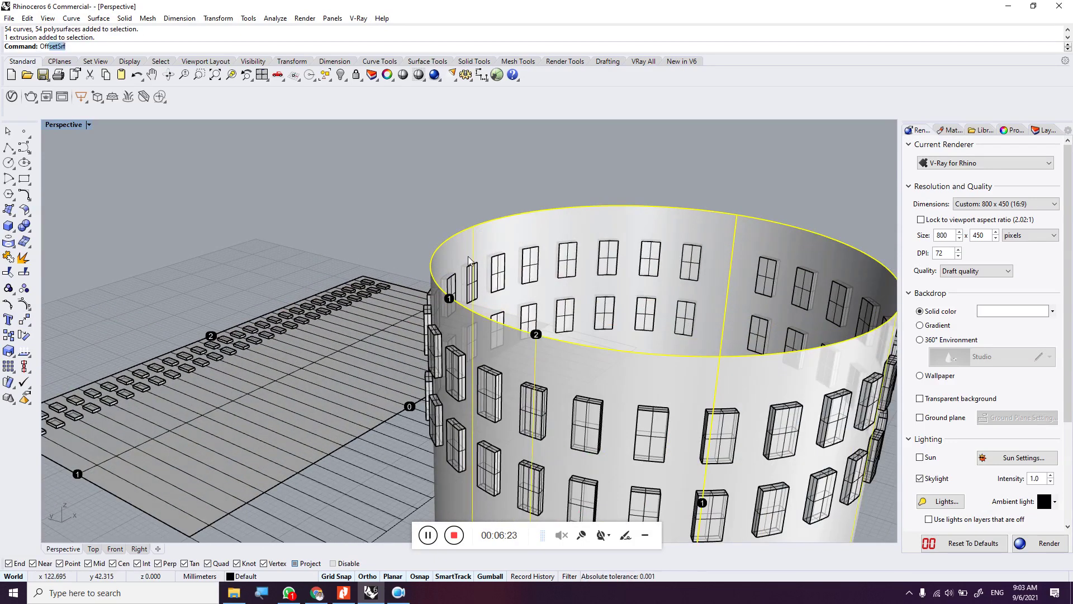
pyautogui.press('Return')
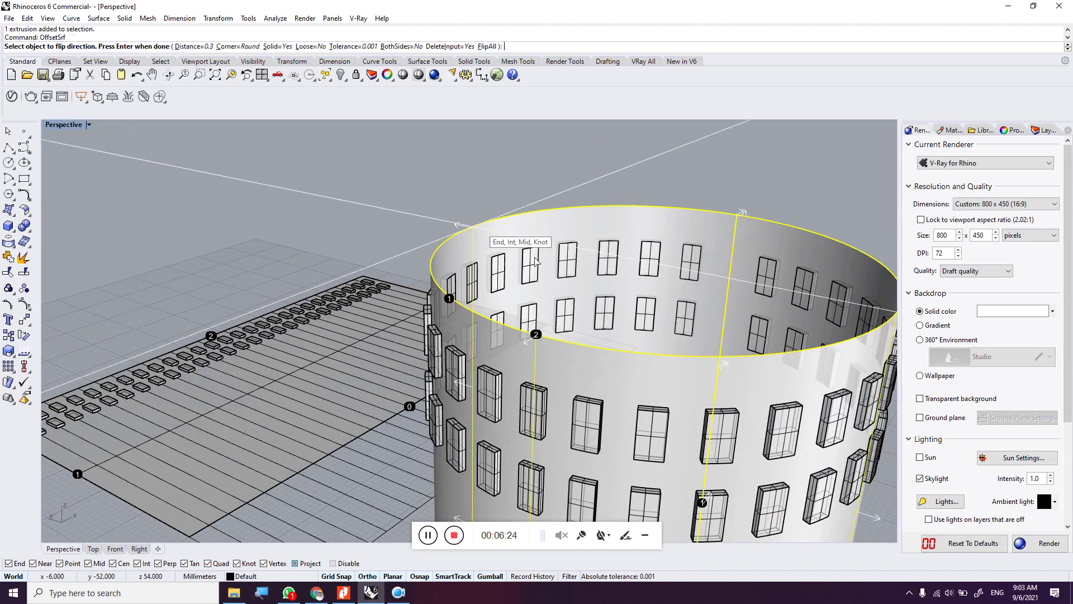
pyautogui.moveTo(604, 263); pyautogui.dragTo(492, 240, button='right')
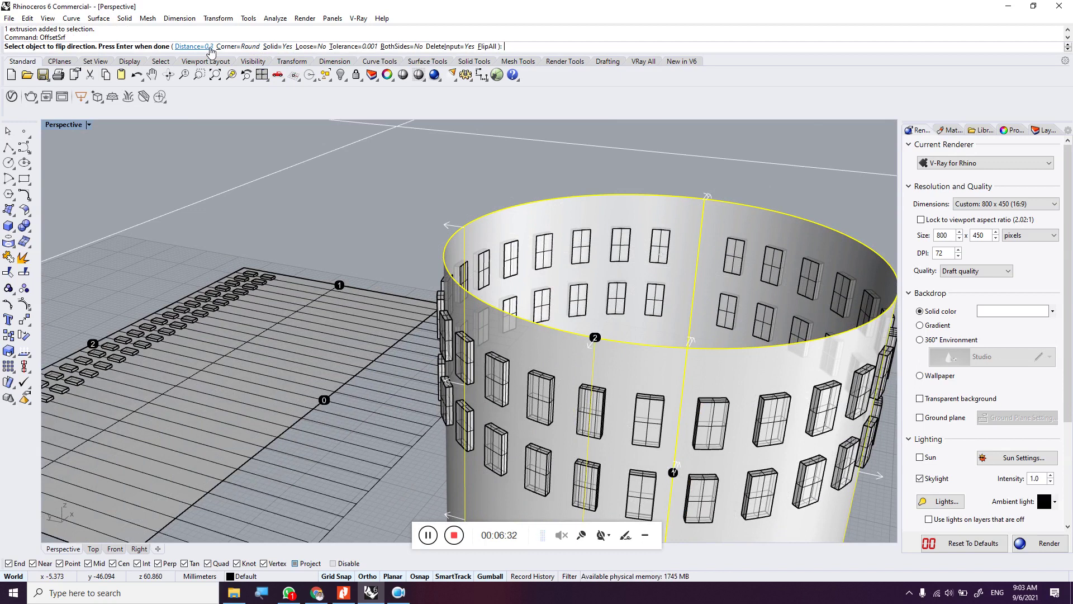
pyautogui.click(193, 46)
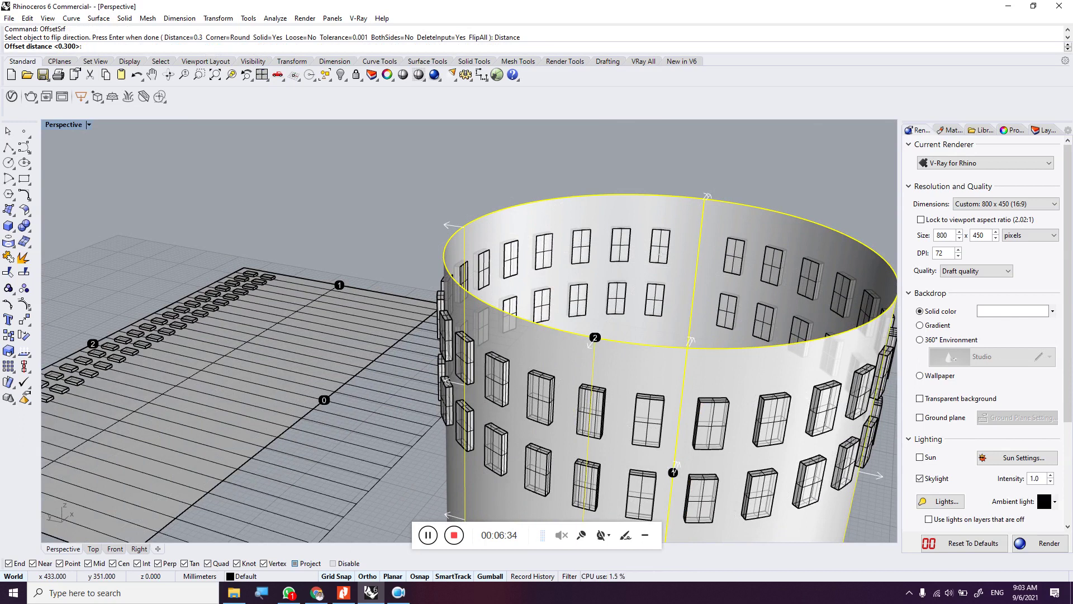
pyautogui.write('.25')
pyautogui.press('Return')
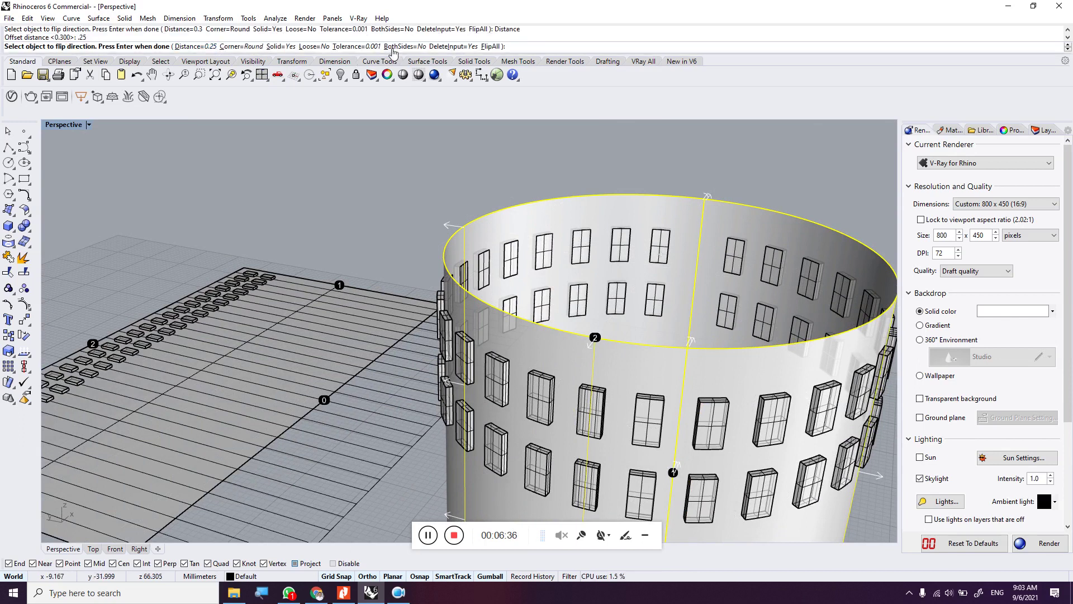
pyautogui.click(493, 47)
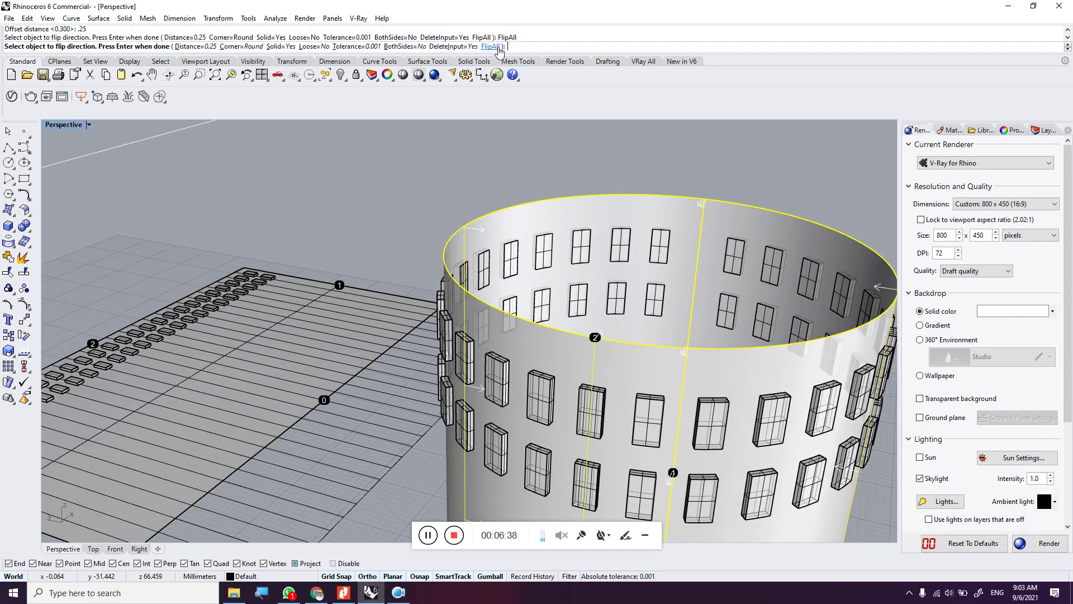
pyautogui.press('Return')
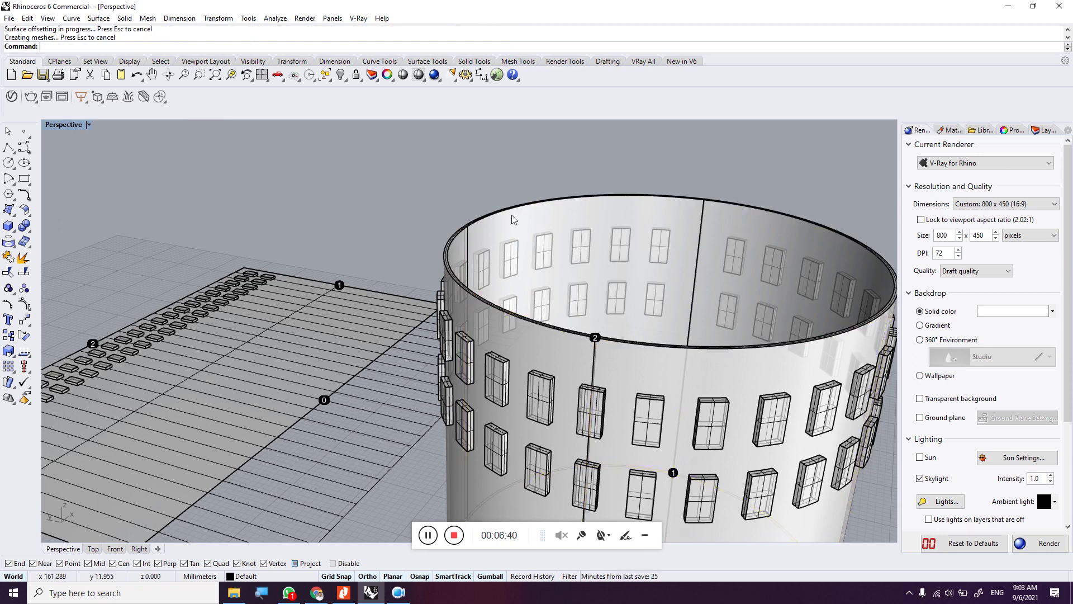